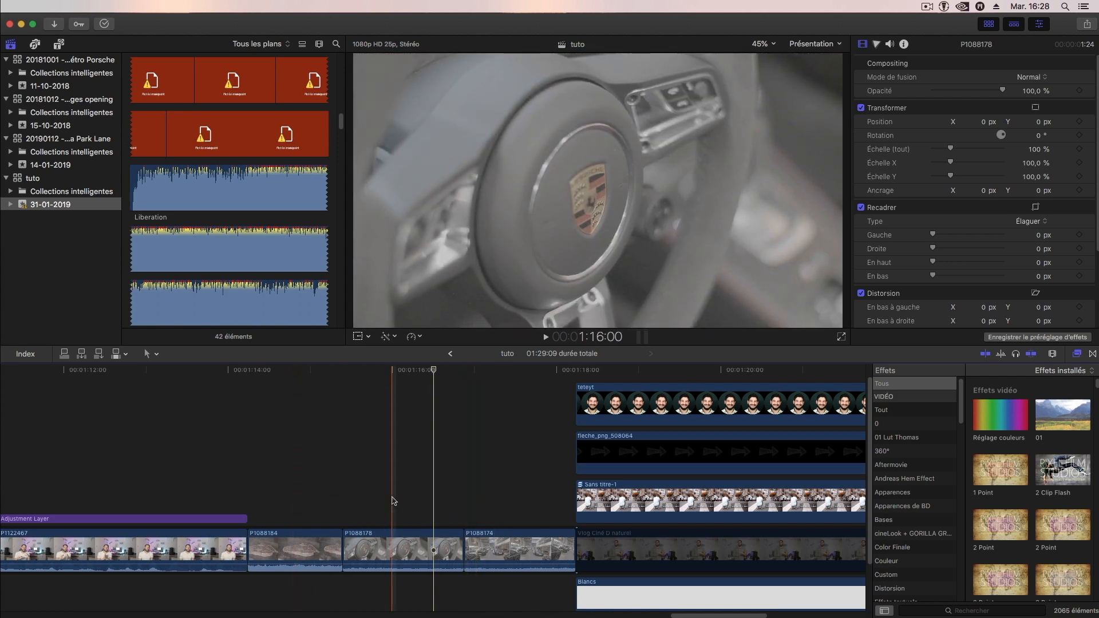
Step: Move the playhead to the showroom clip P1088174 and show the mLut category of video effects
click(507, 502)
scroll(915, 512, down, 8)
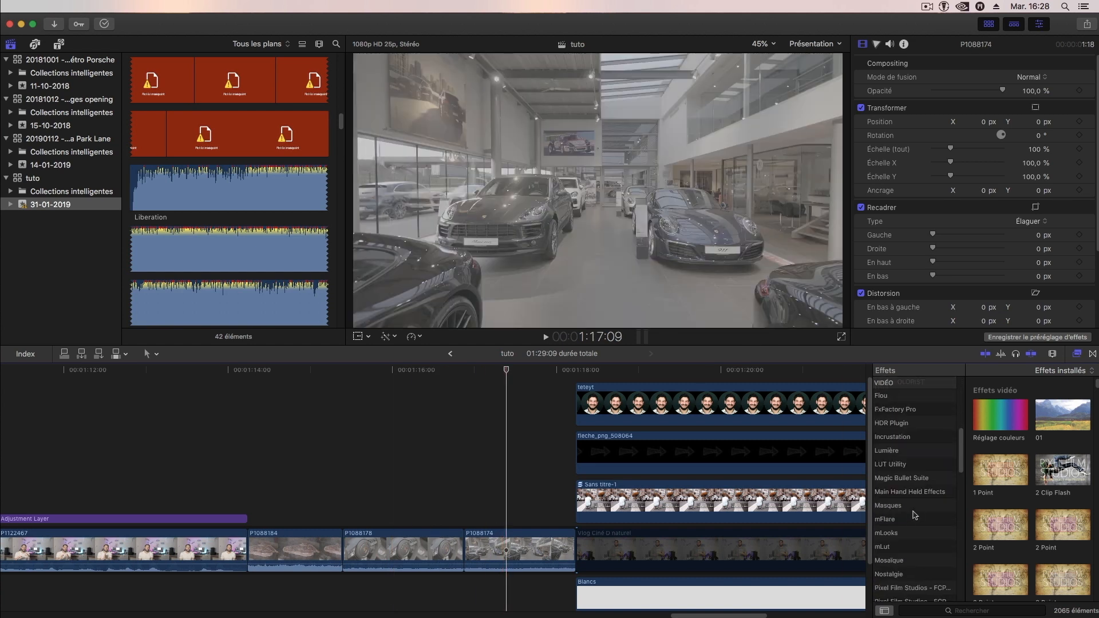
click(911, 548)
mouse_move(1000, 408)
mouse_down()
mouse_move(567, 499)
mouse_move(266, 518)
mouse_move(997, 402)
mouse_up()
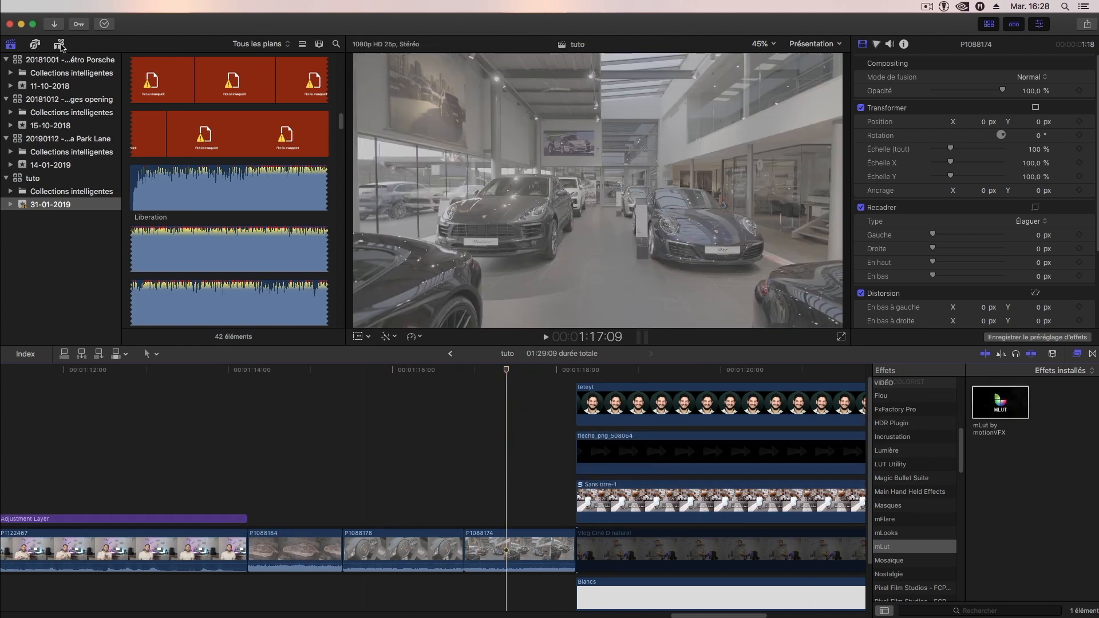
Step: Add an Adjustment Layer title above clips P1088184, P1088178 and P1088174, and cut off the part extending past P1088174
click(59, 44)
click(159, 97)
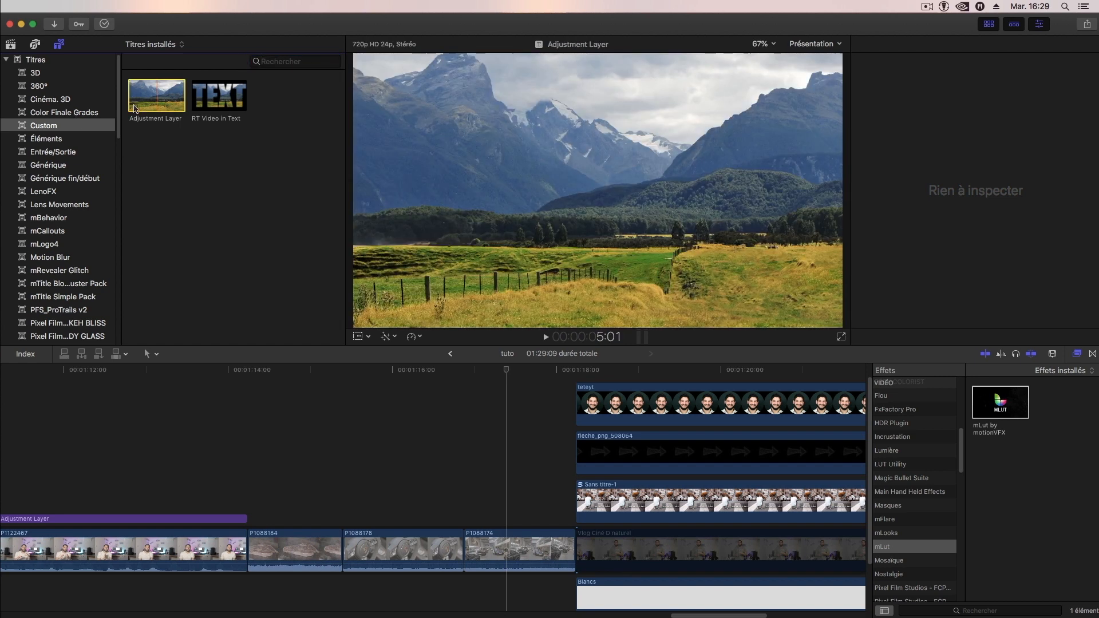
drag(170, 98, 258, 518)
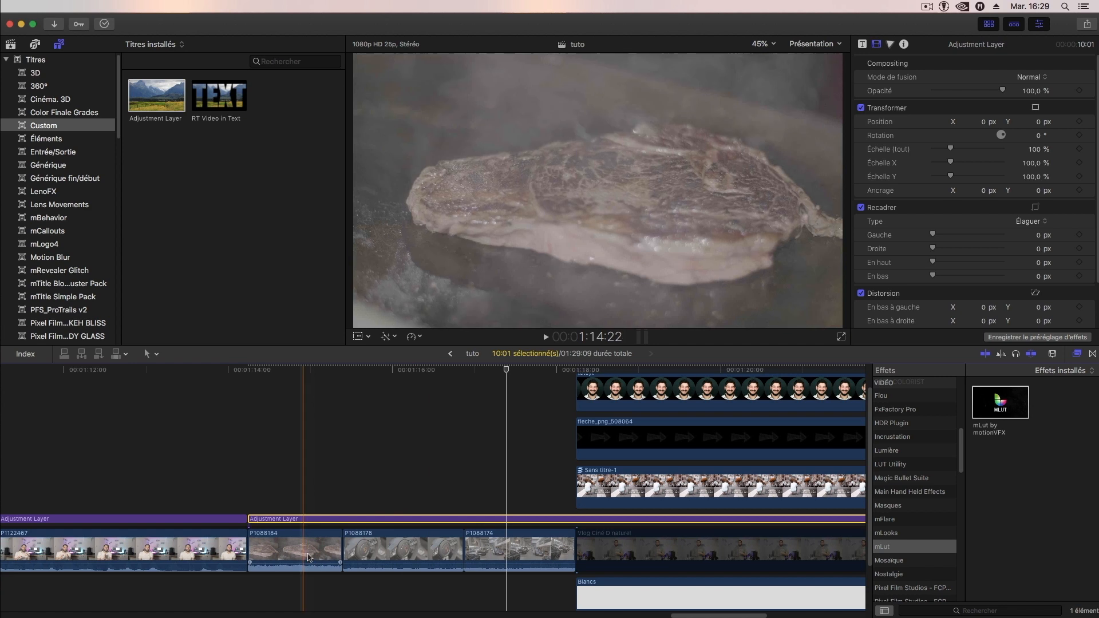
key(super+b)
click(593, 520)
key(Delete)
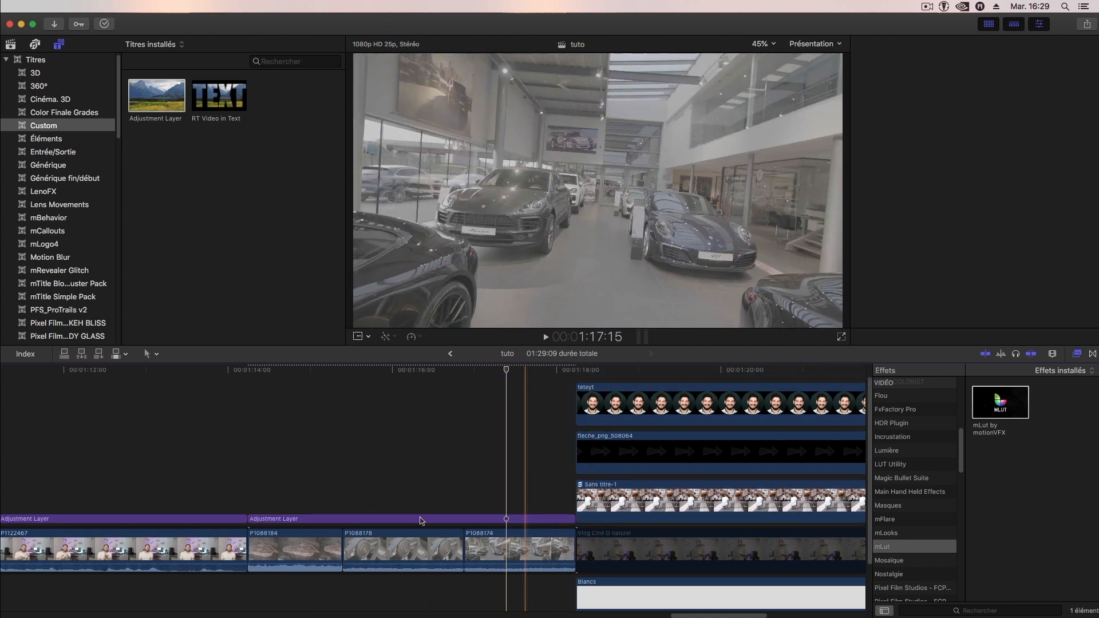
Step: Apply the mLut by motionVFX effect to the new adjustment layer and open its LUT library
drag(1001, 403, 443, 523)
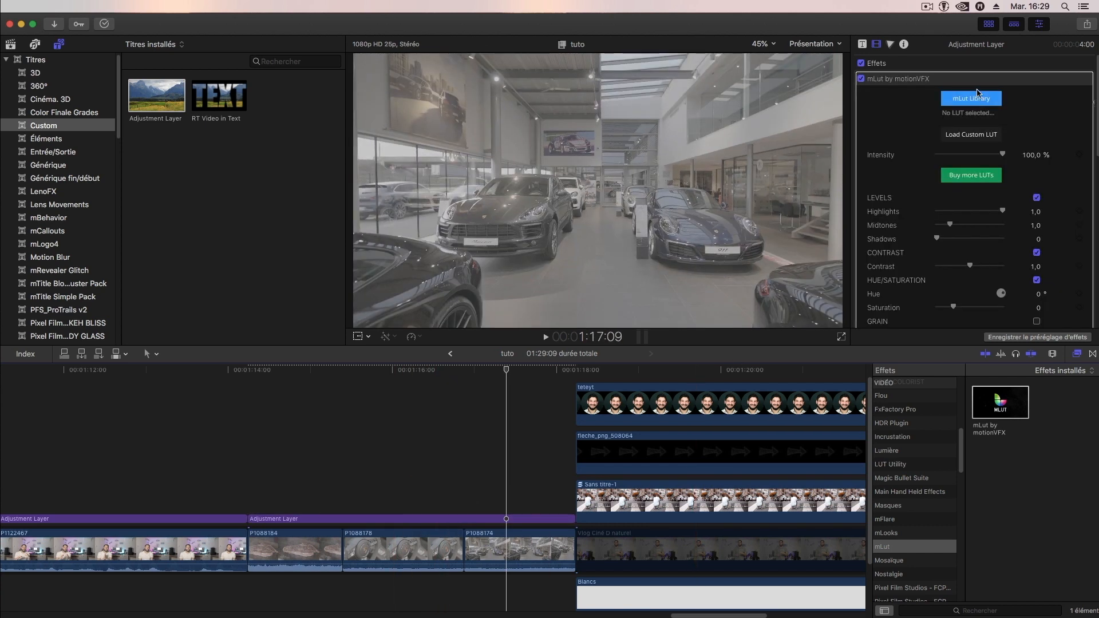
click(962, 101)
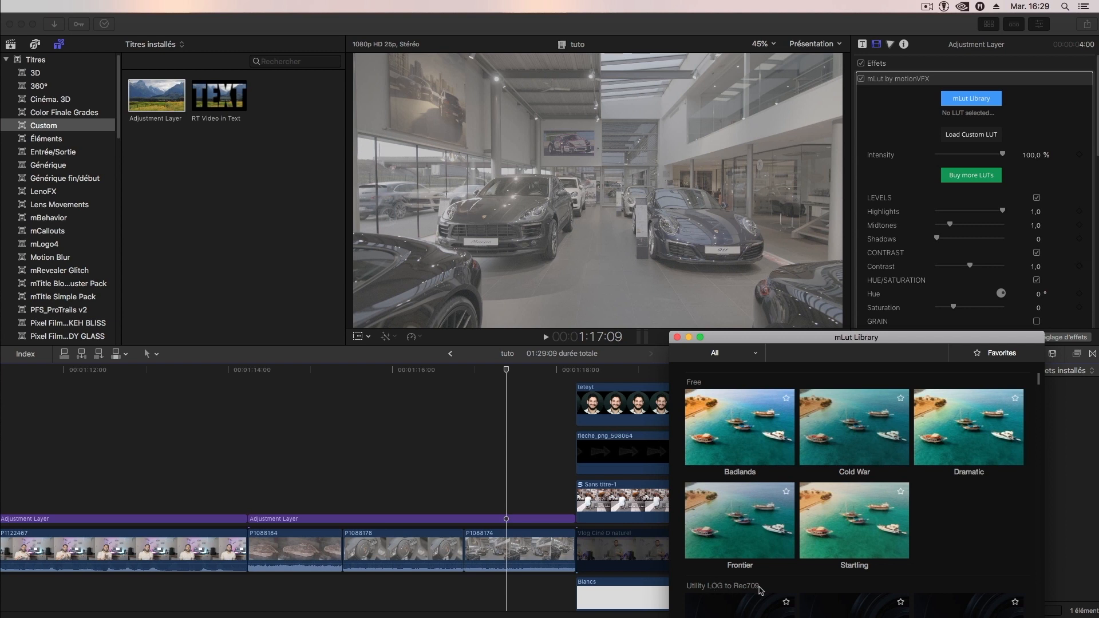
drag(1037, 380, 1037, 376)
click(473, 560)
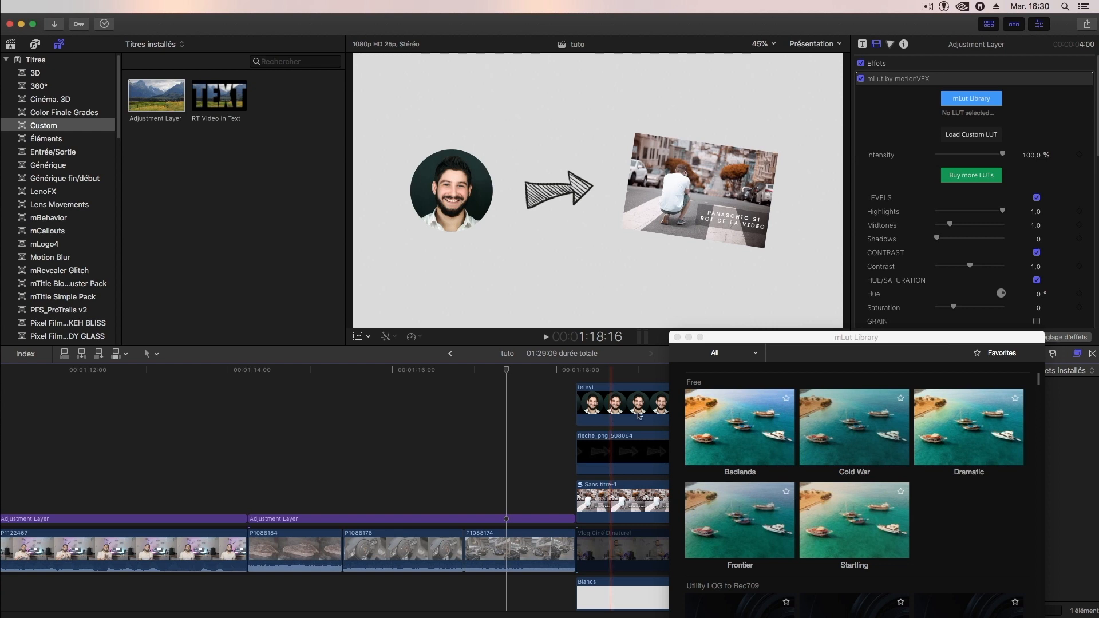
Step: Browse the lut log category of the mLut library and try the H-9000-VLOG LUT on the adjustment layer
click(754, 354)
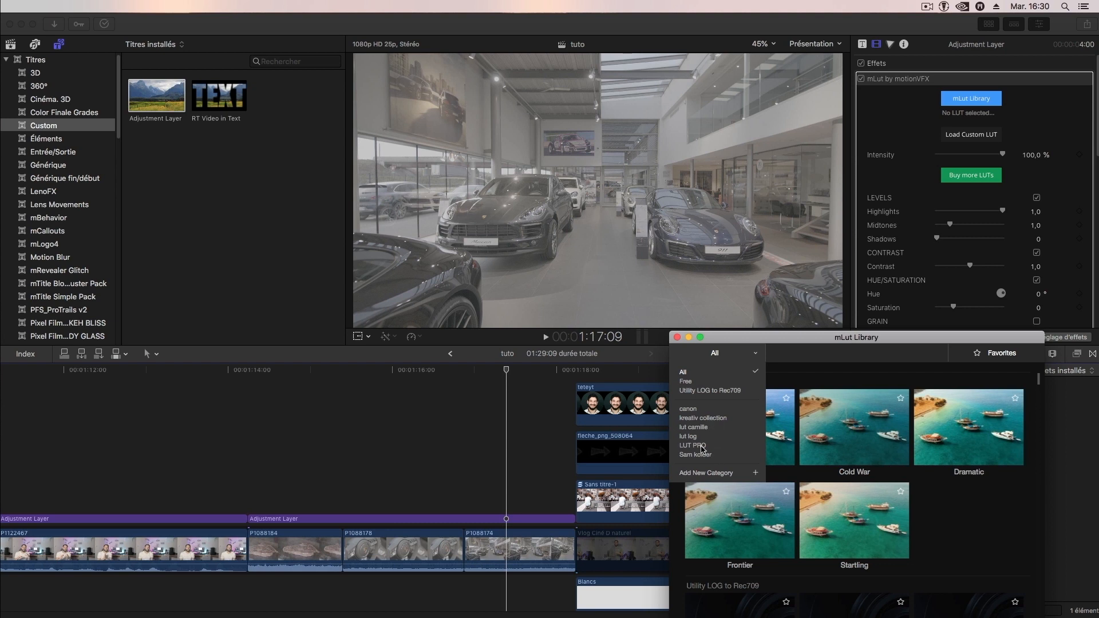
click(688, 437)
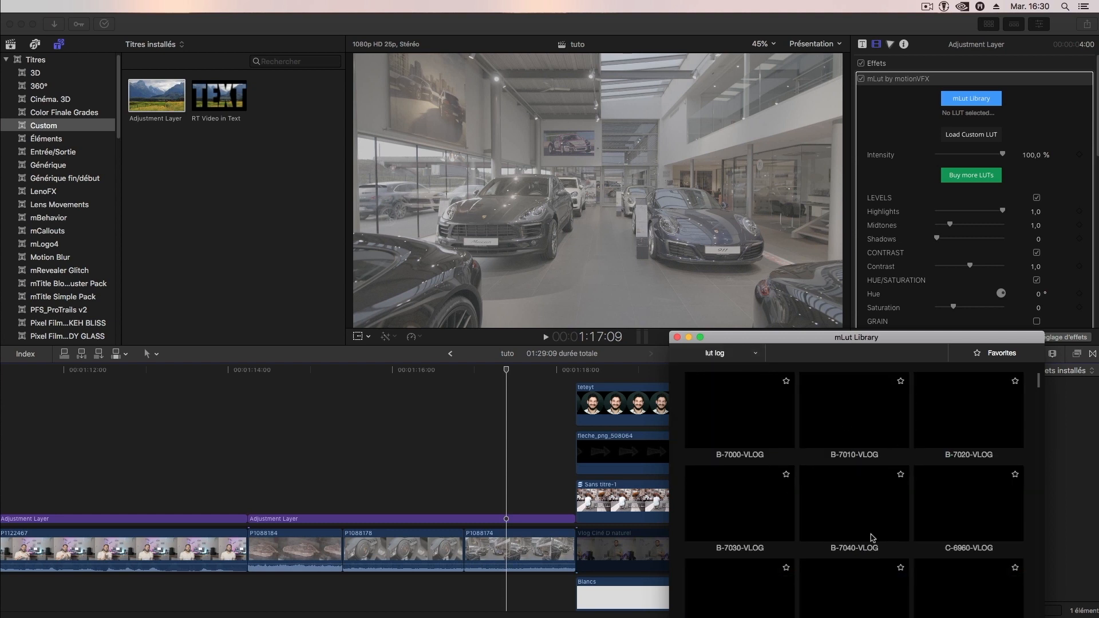
drag(1038, 383, 1044, 480)
scroll(864, 442, down, 15)
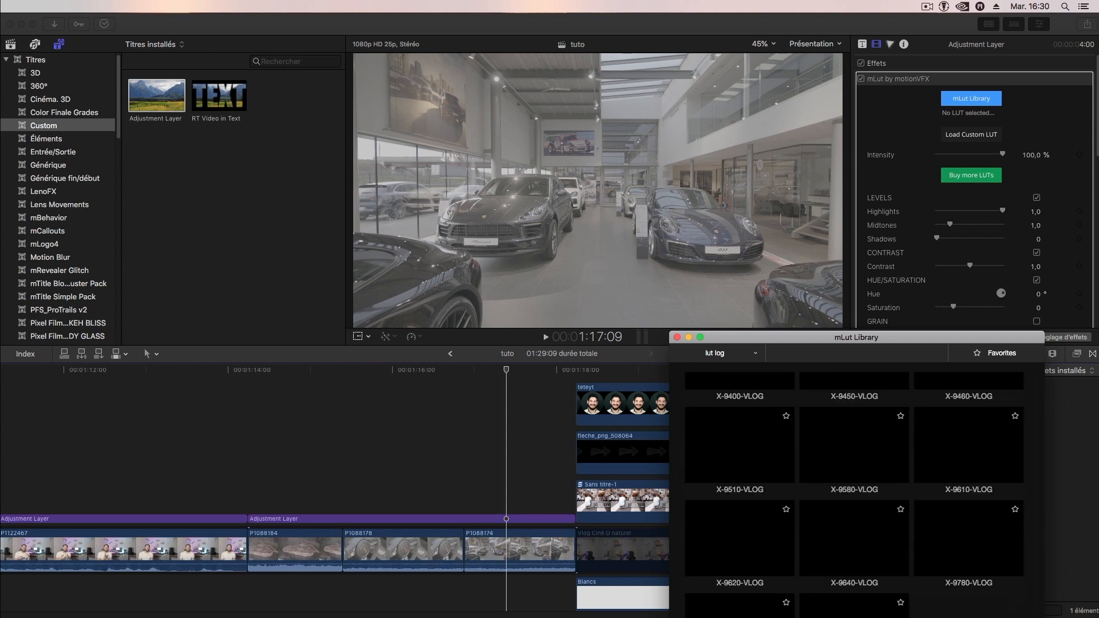
click(864, 442)
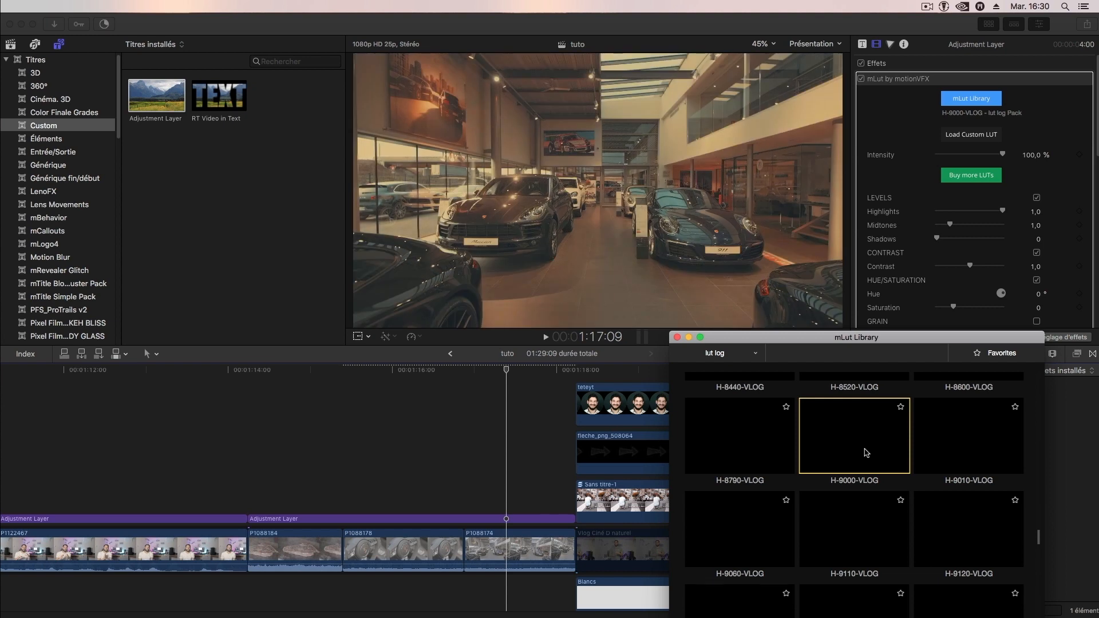
Step: Apply the F-9300-VLOG LUT from the lut log category and leave the library
scroll(865, 443, down, 5)
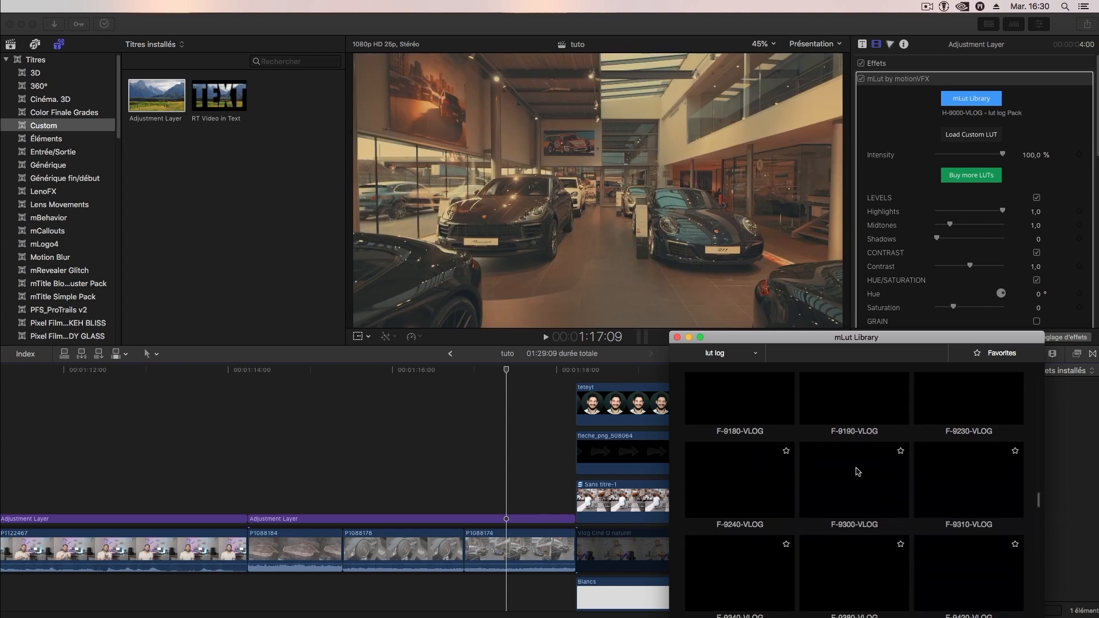
click(956, 494)
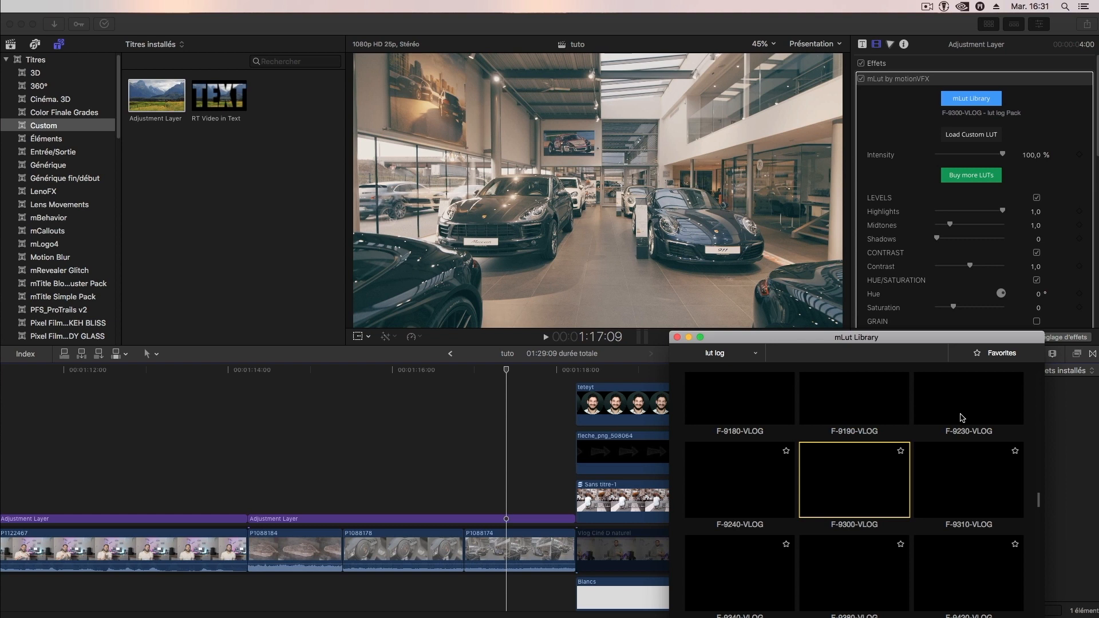
click(979, 616)
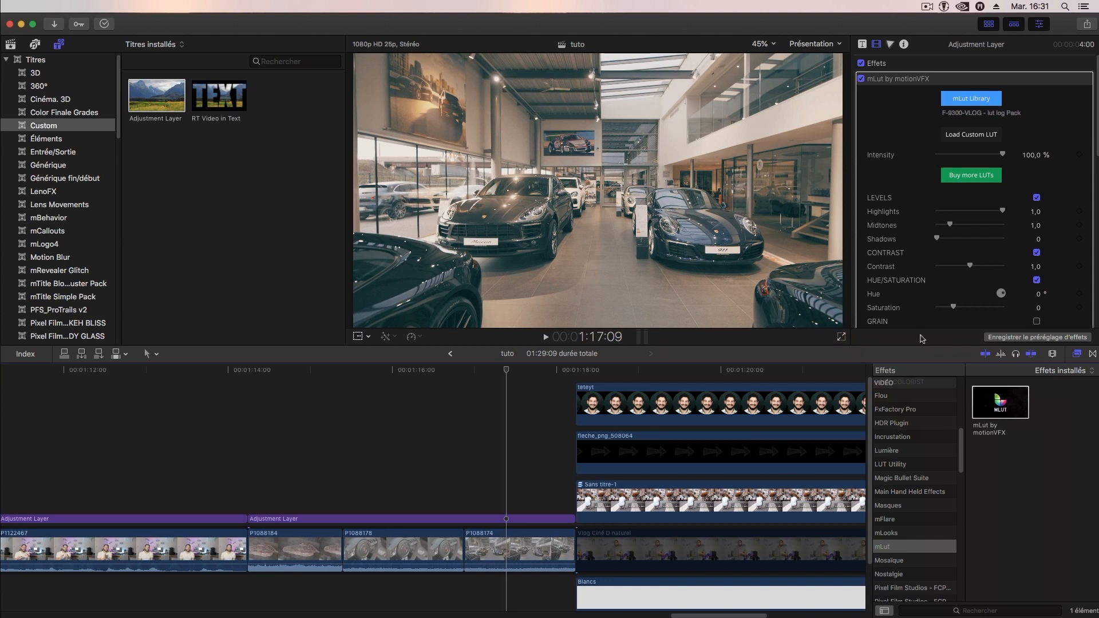
Step: Reduce the LUT's intensity to 80.64 % and try out the highlights level
click(1029, 155)
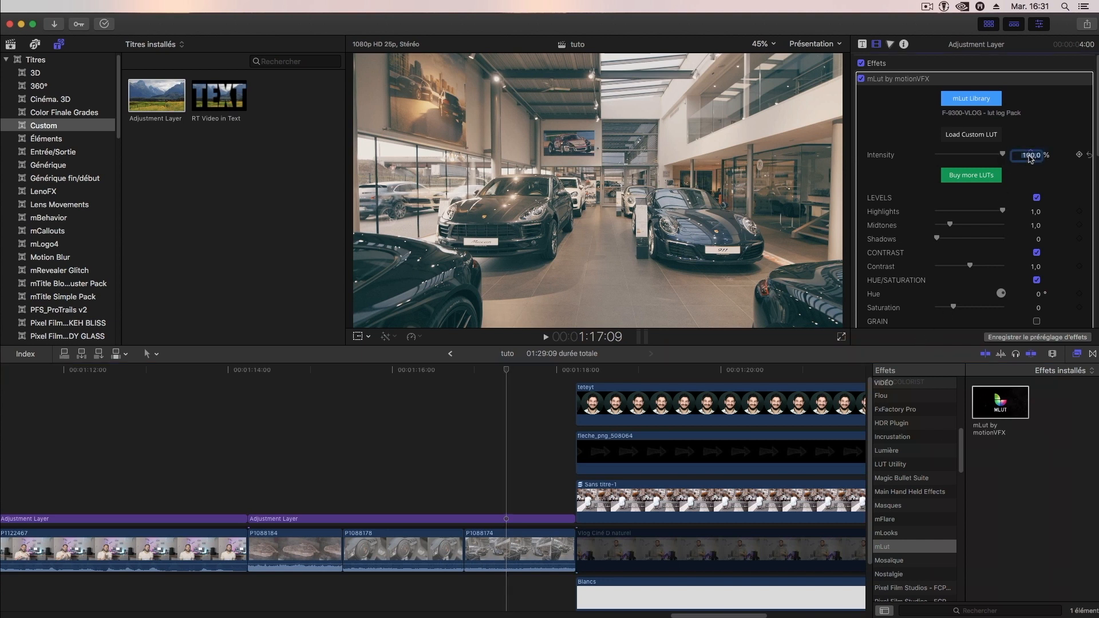
text(80)
key(Return)
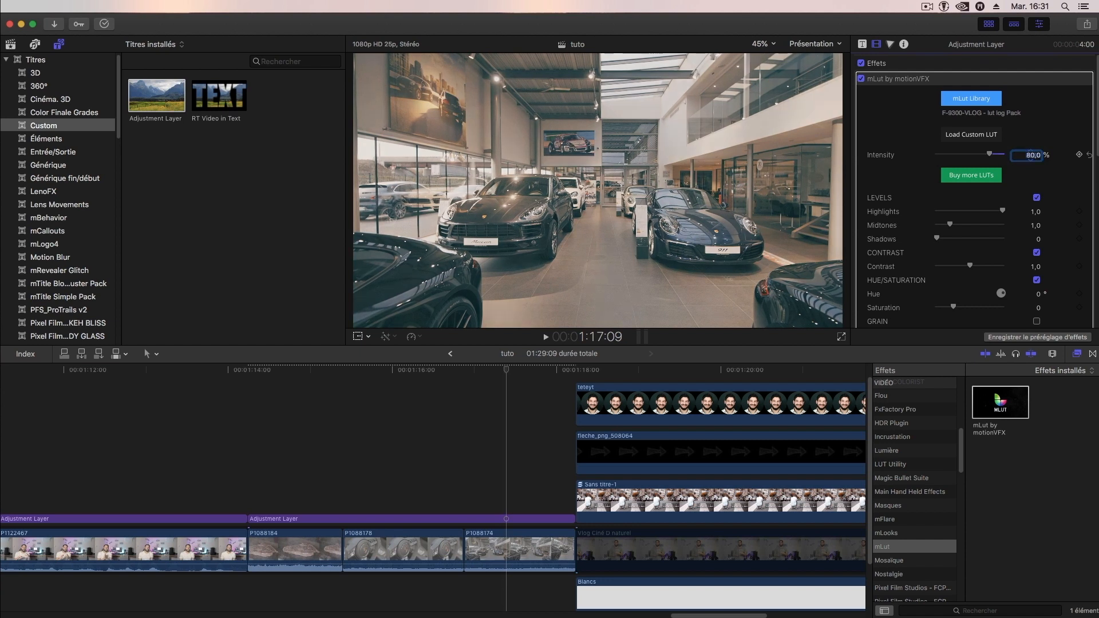
drag(989, 155, 988, 155)
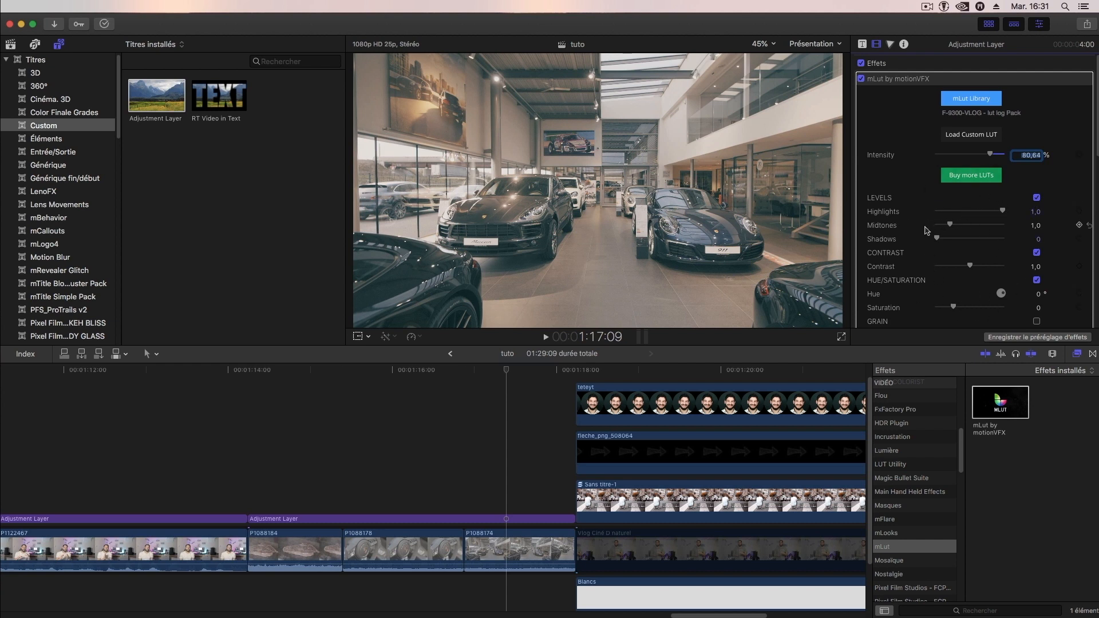
drag(1003, 210, 1006, 217)
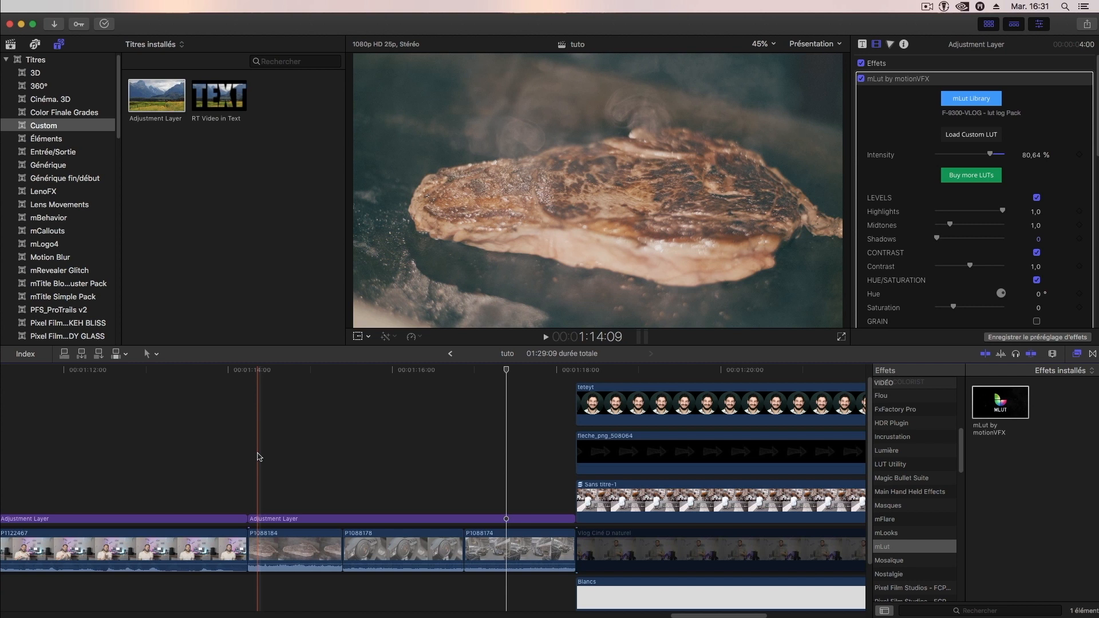
Step: Split the adjustment layer at both cuts between clips P1088184, P1088178 and P1088174
click(259, 456)
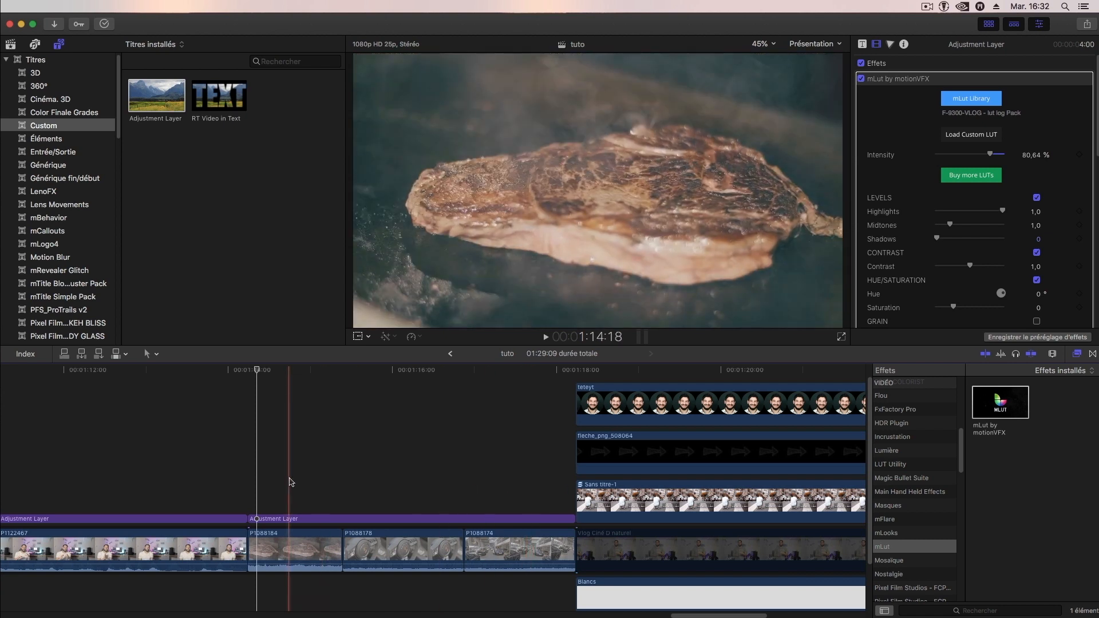
key(b)
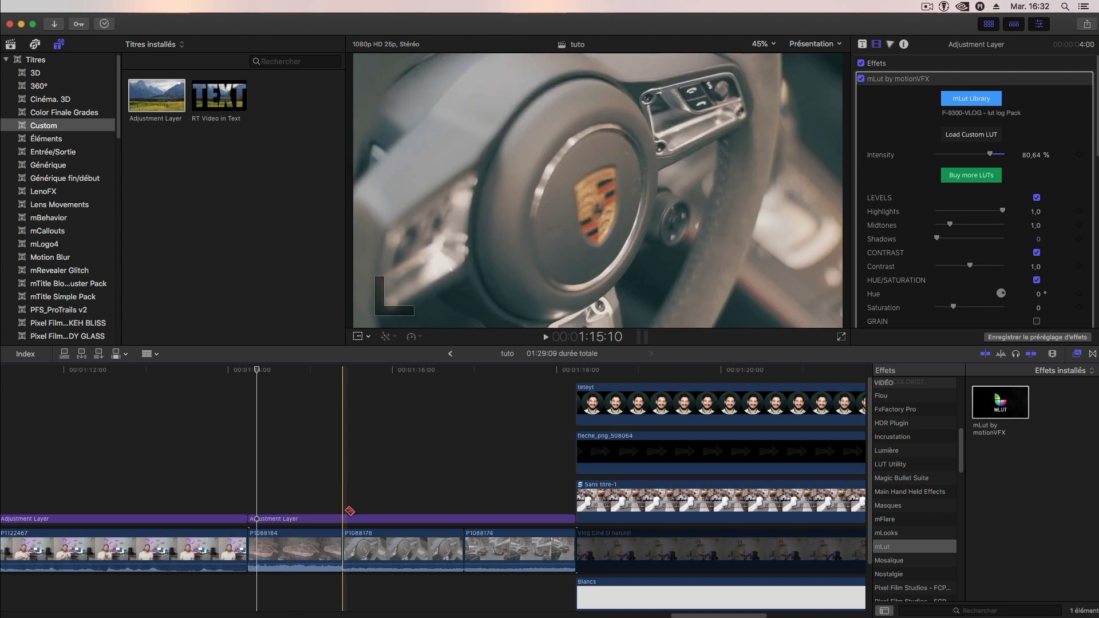
click(343, 519)
click(471, 519)
key(a)
Step: Add a Réglage couleurs correction to the adjustment layer above the steak clip, setting its shadows (Ombres) to 183° and -6 %
click(290, 519)
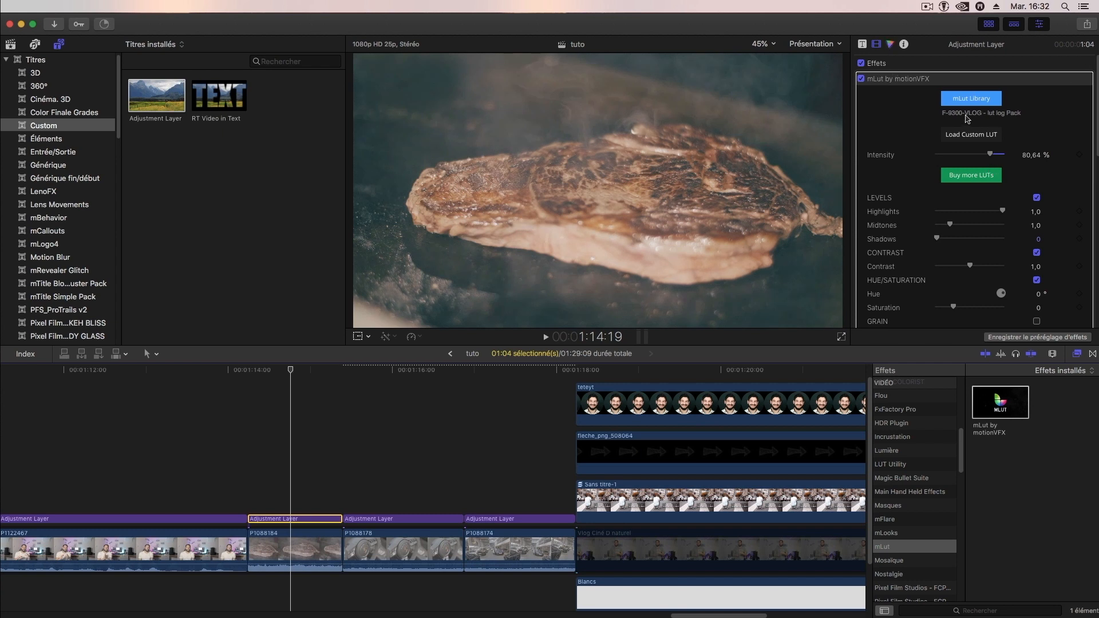
click(891, 45)
click(932, 83)
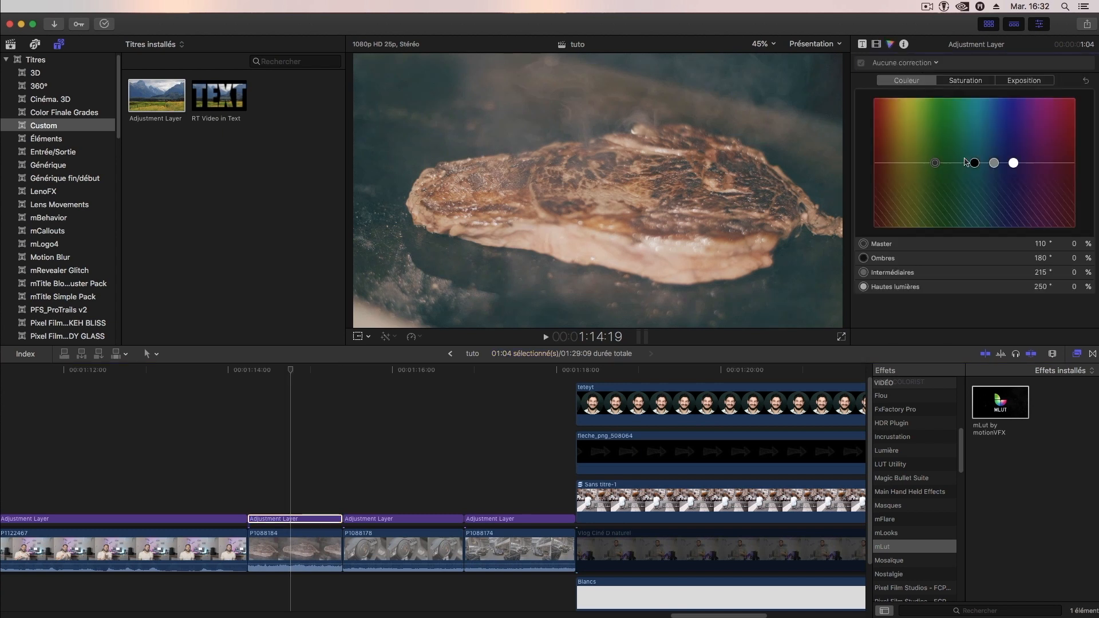
drag(974, 165, 976, 170)
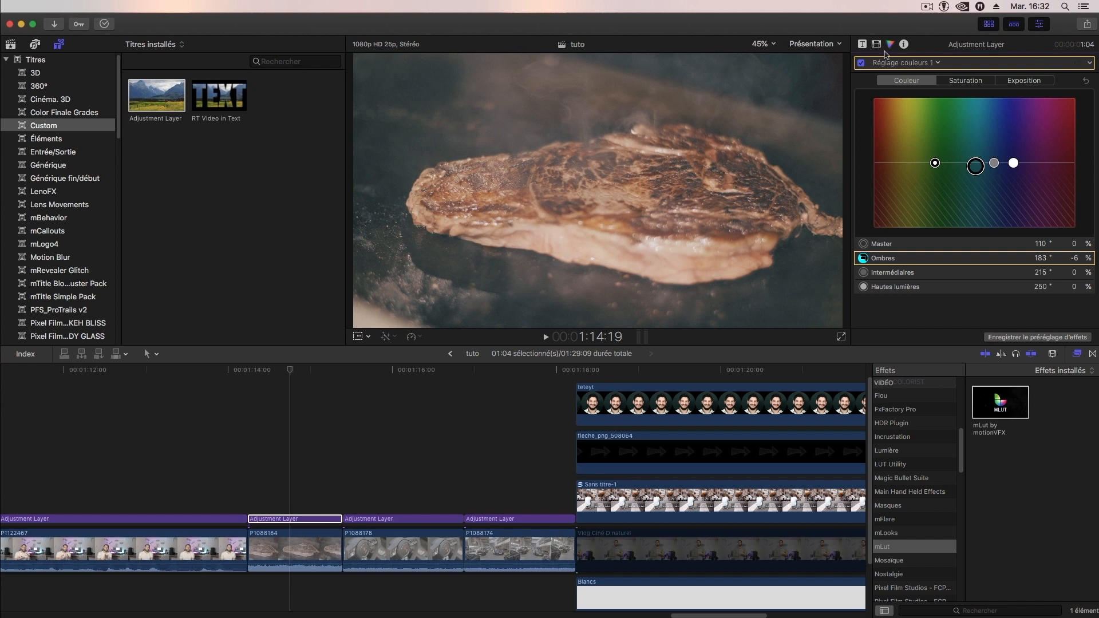
Step: Set the steak layer's mLut levels to highlights 0.95 and shadows 0.02, with contrast at 1.05
click(876, 44)
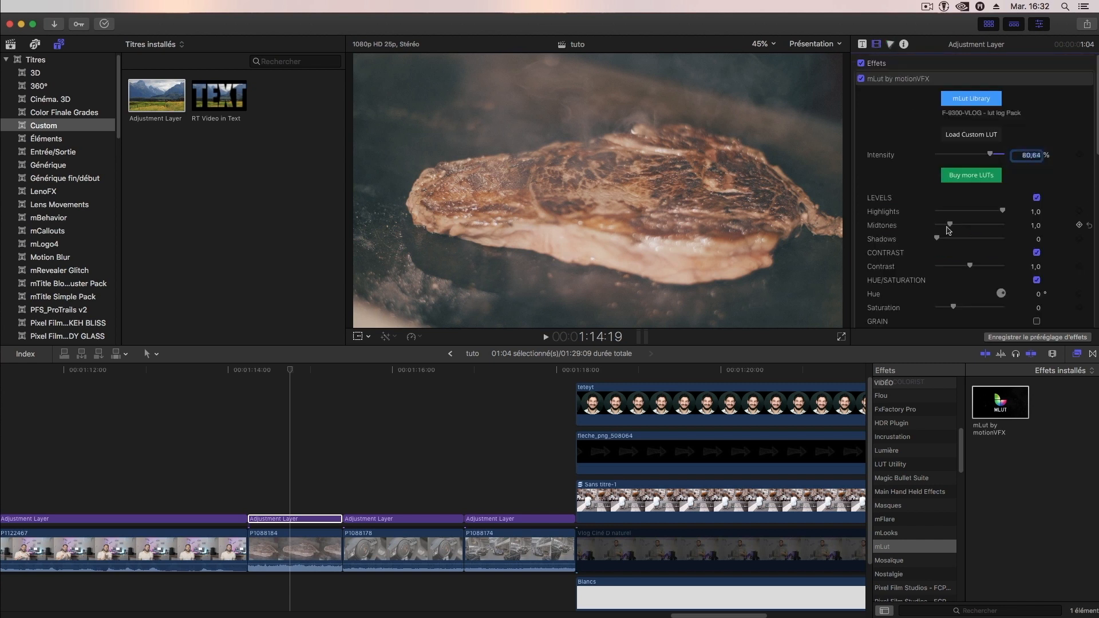
drag(949, 226, 939, 240)
drag(1002, 211, 997, 214)
drag(969, 266, 973, 268)
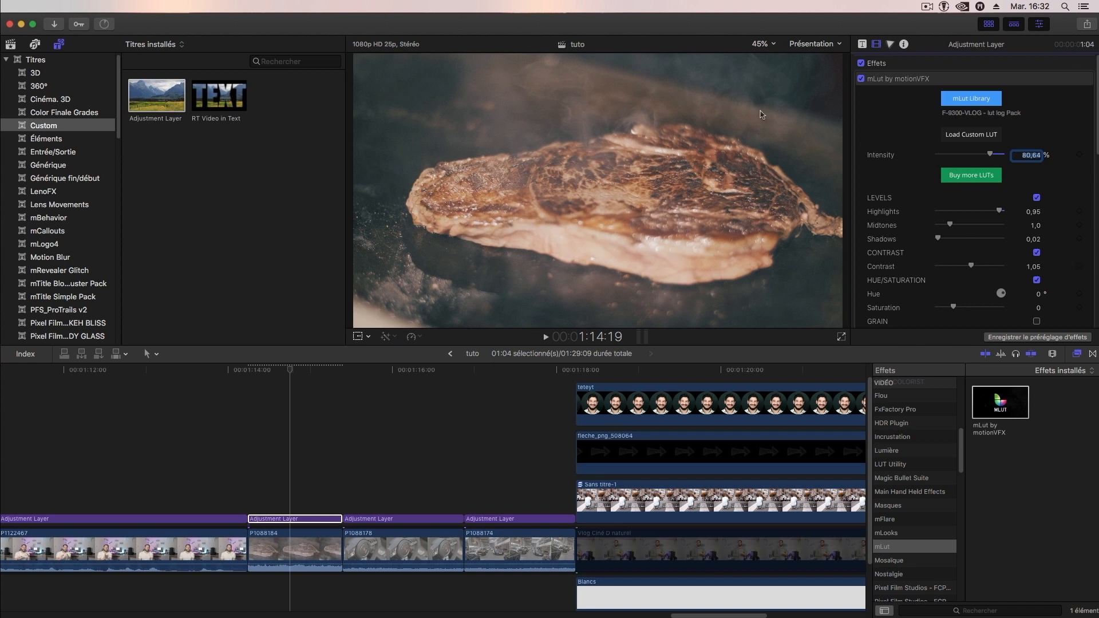
Step: Add hue/saturation curves (Courbes de teinte/saturation) to the steak layer and slightly raise the middle of the ORANGE contre SAT curve
click(890, 44)
click(937, 63)
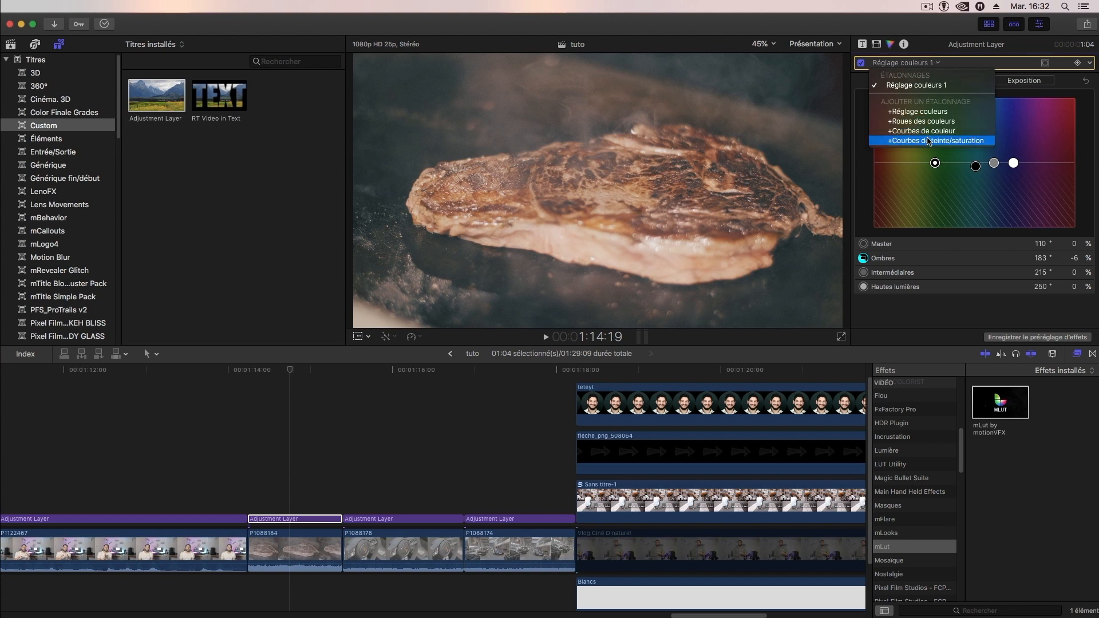
click(929, 142)
scroll(1006, 260, down, 5)
scroll(1004, 265, down, 3)
drag(872, 267, 870, 267)
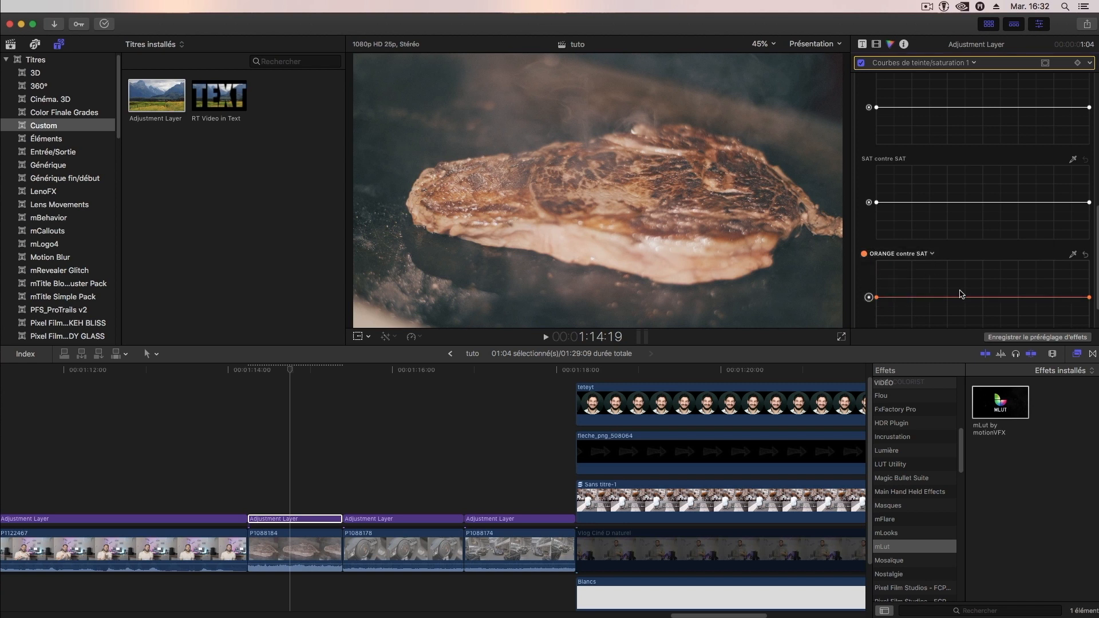
drag(983, 298, 983, 295)
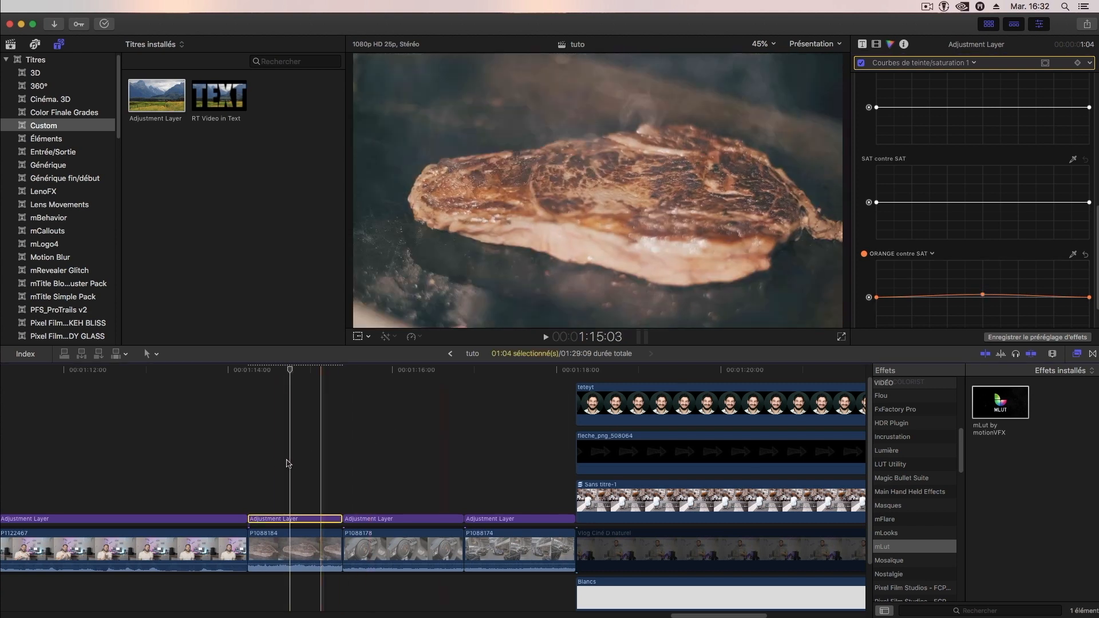
Step: Compare the steak shot with the adjustment layer's corrections and effects switched off and on
click(281, 471)
click(281, 518)
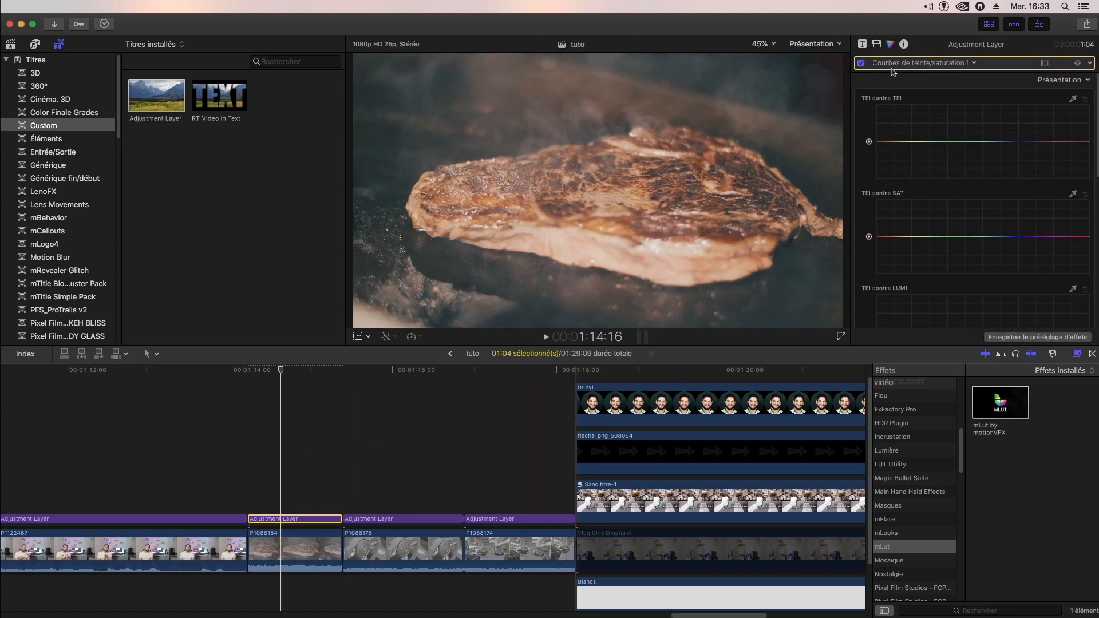
click(861, 63)
click(876, 44)
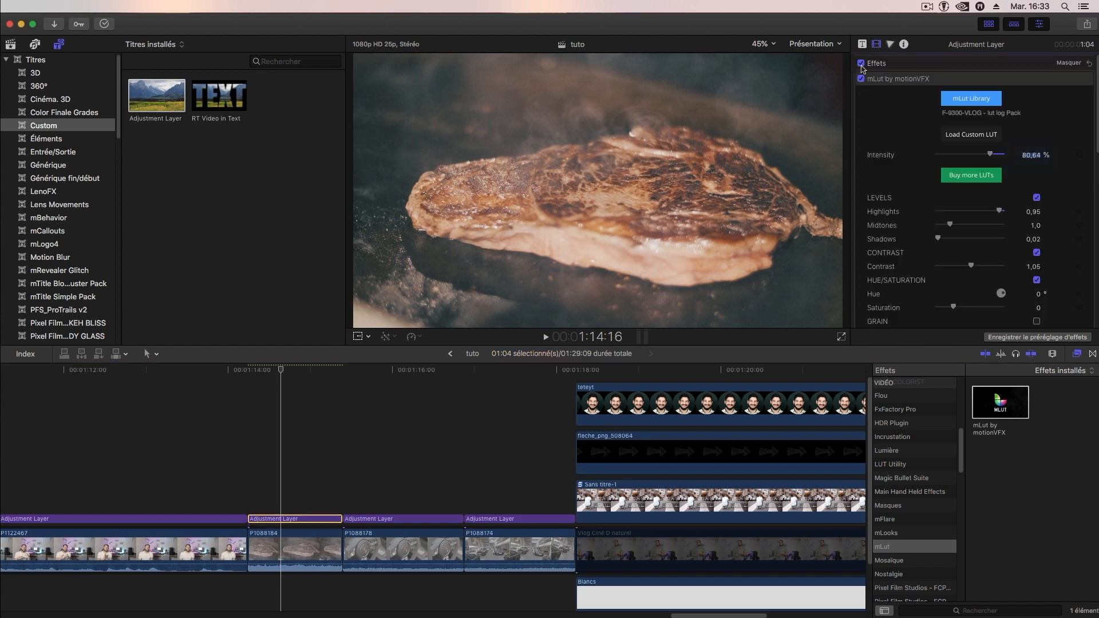
click(861, 63)
click(861, 64)
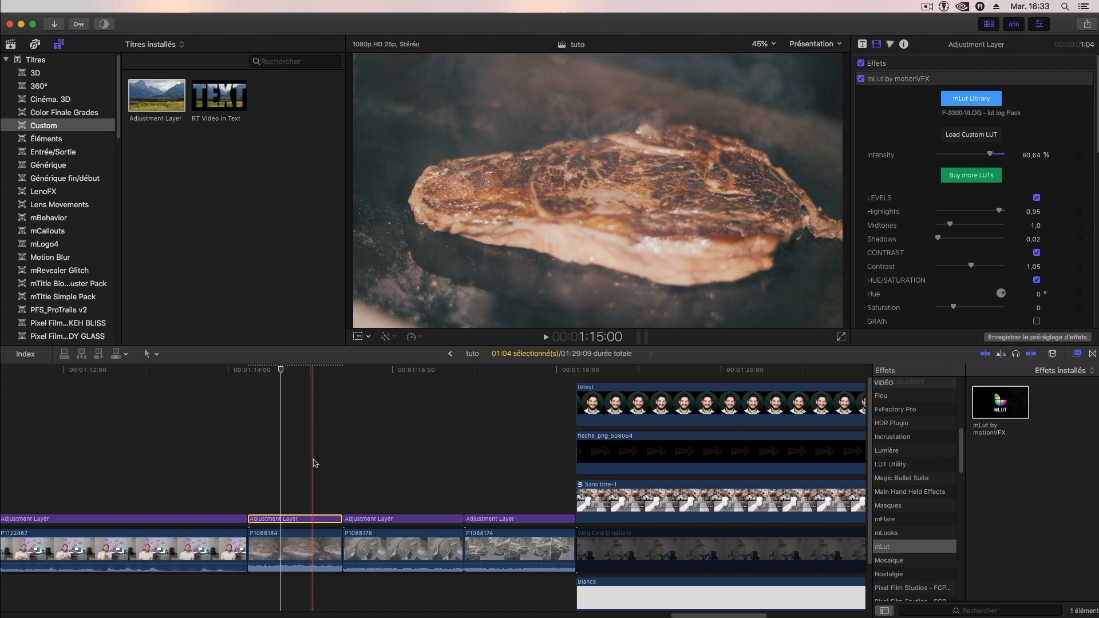
Step: Add a Réglage couleurs correction to the steering-wheel clip's adjustment layer, with shadows at 182° and -3 %, midtones at 209° and -2 %
click(376, 518)
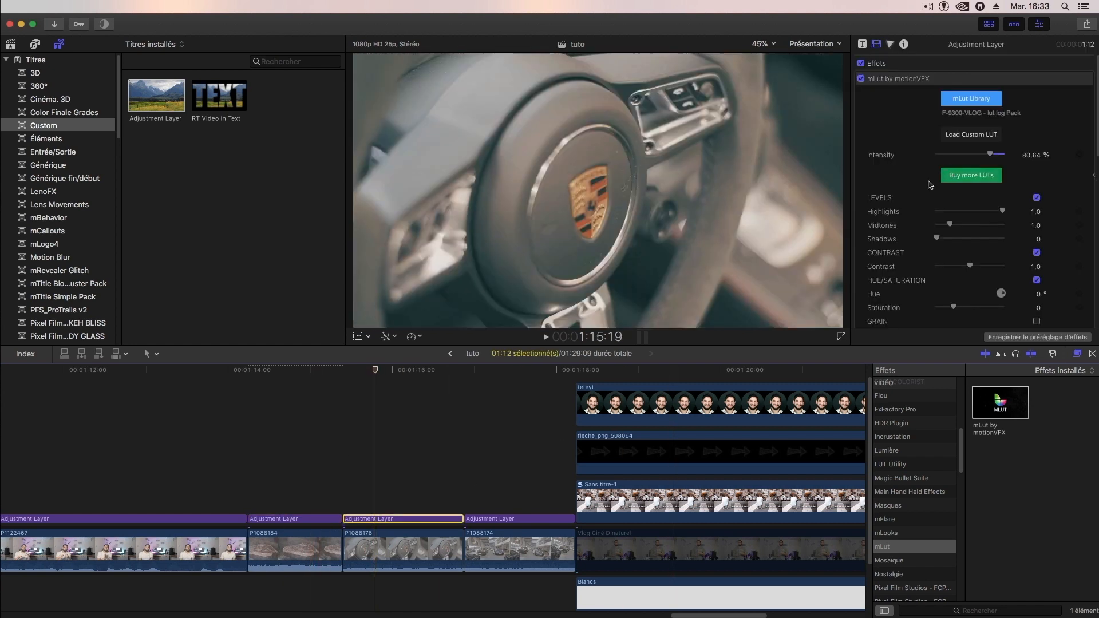
click(890, 44)
drag(975, 163, 975, 169)
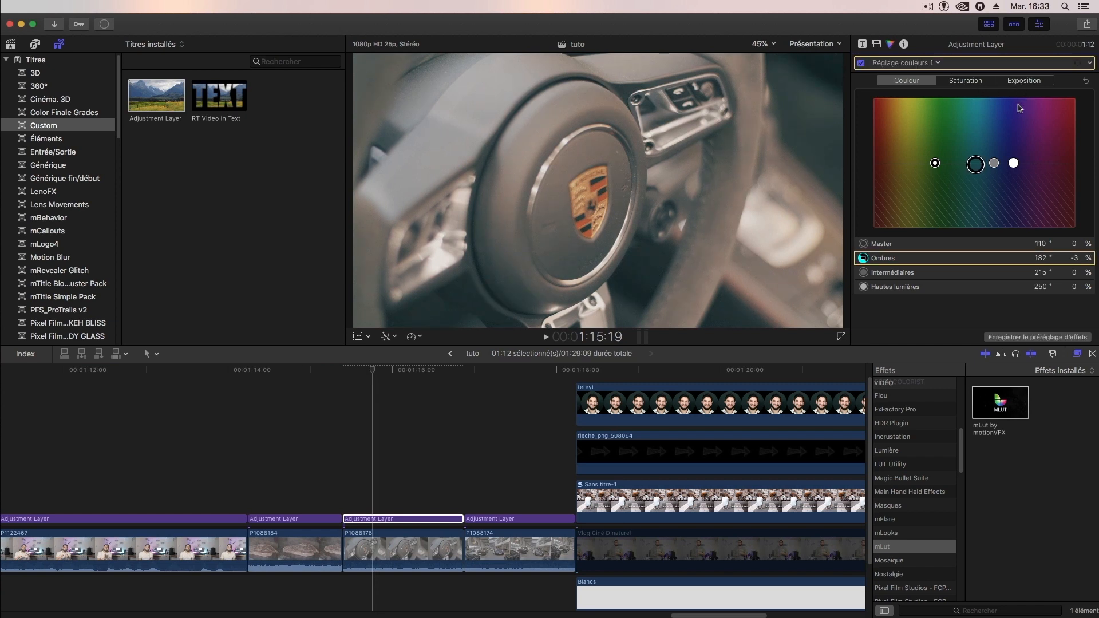
drag(994, 163, 990, 164)
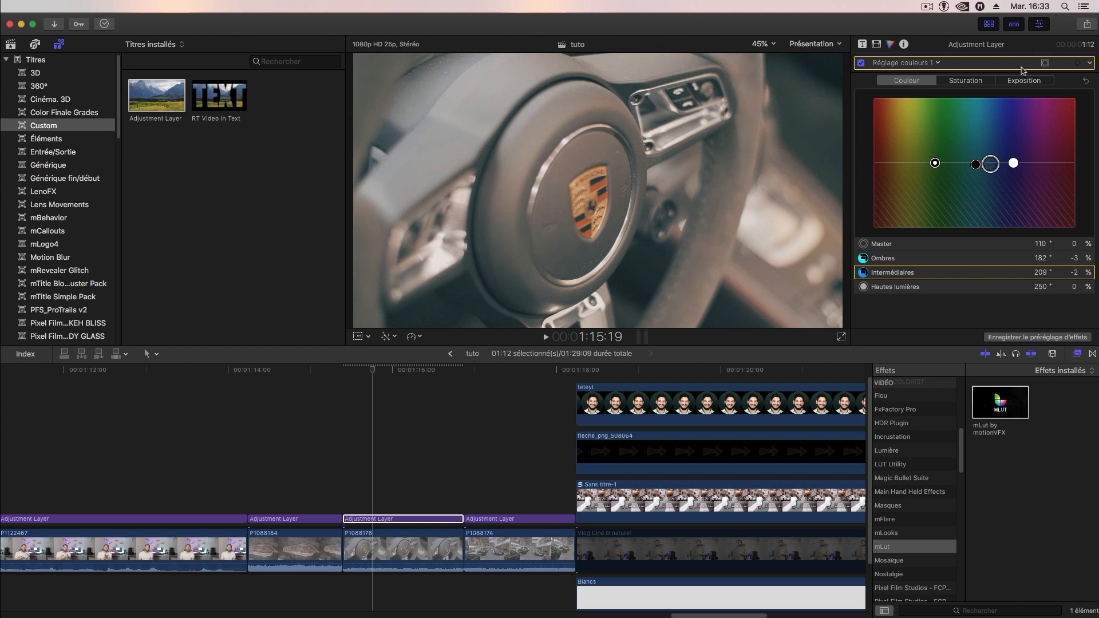
Step: Set the steering-wheel layer's mLut levels to midtones 0.94 and highlights 0.97, with contrast at 1.07
click(877, 44)
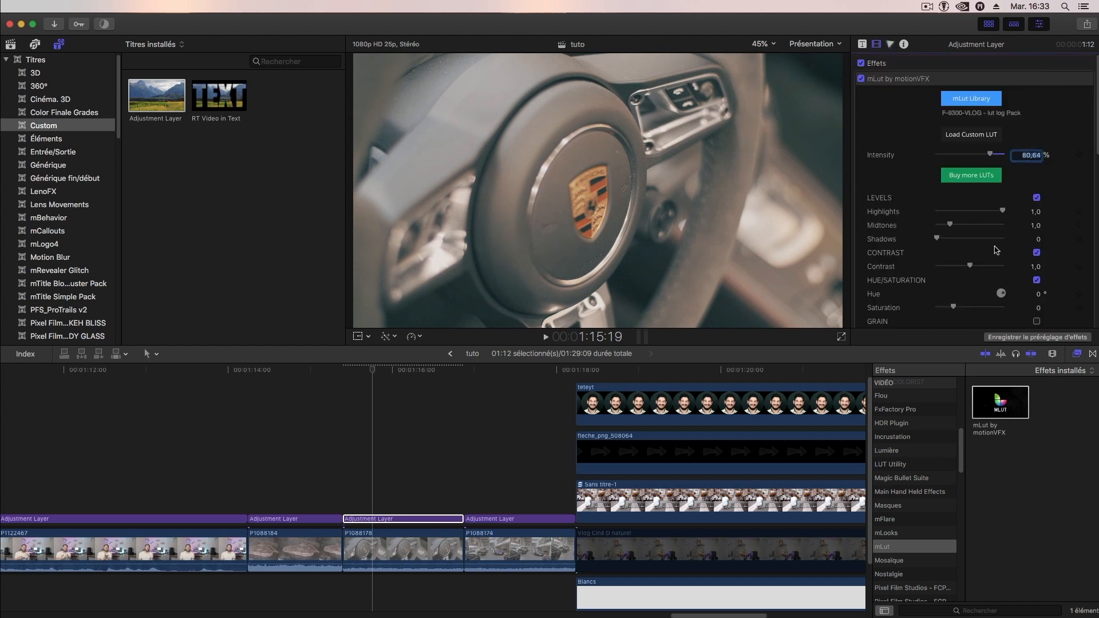
drag(949, 225, 949, 228)
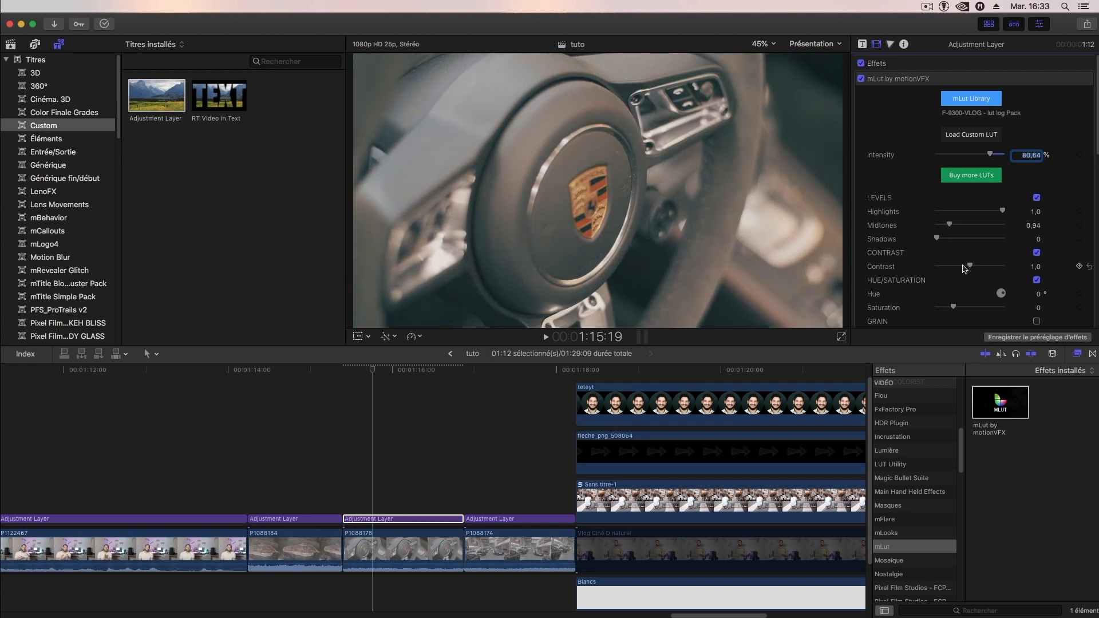
drag(970, 266, 969, 268)
drag(1002, 211, 997, 213)
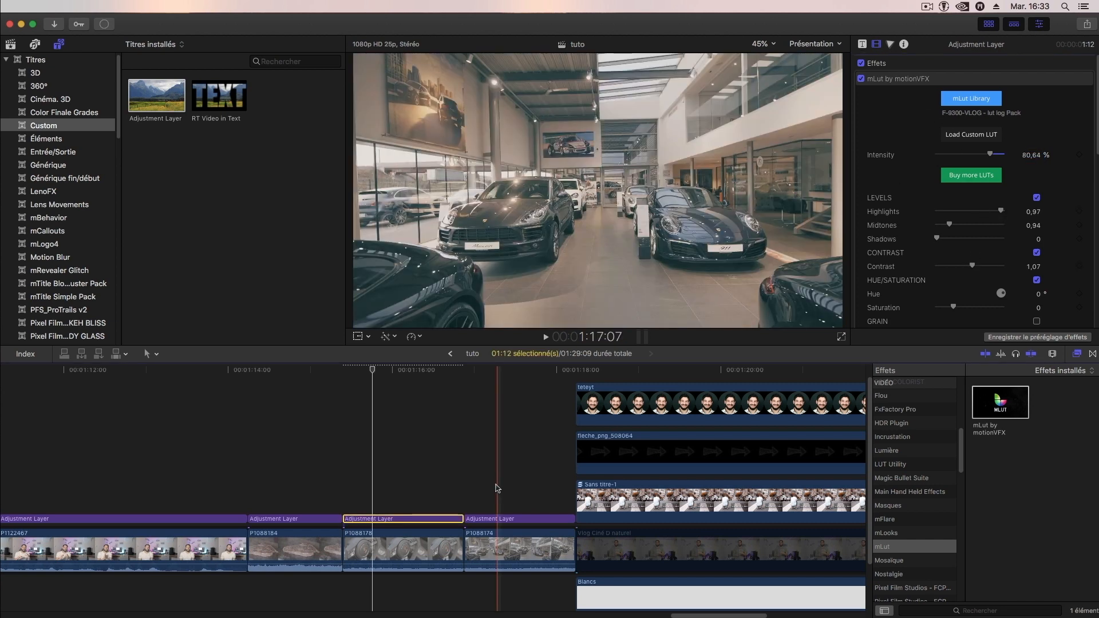
Step: Set the showroom layer's mLut intensity to 83.16 %, highlights to 0.92, midtones to 0.97, shadows to 0.05 and contrast to 1.13
click(503, 519)
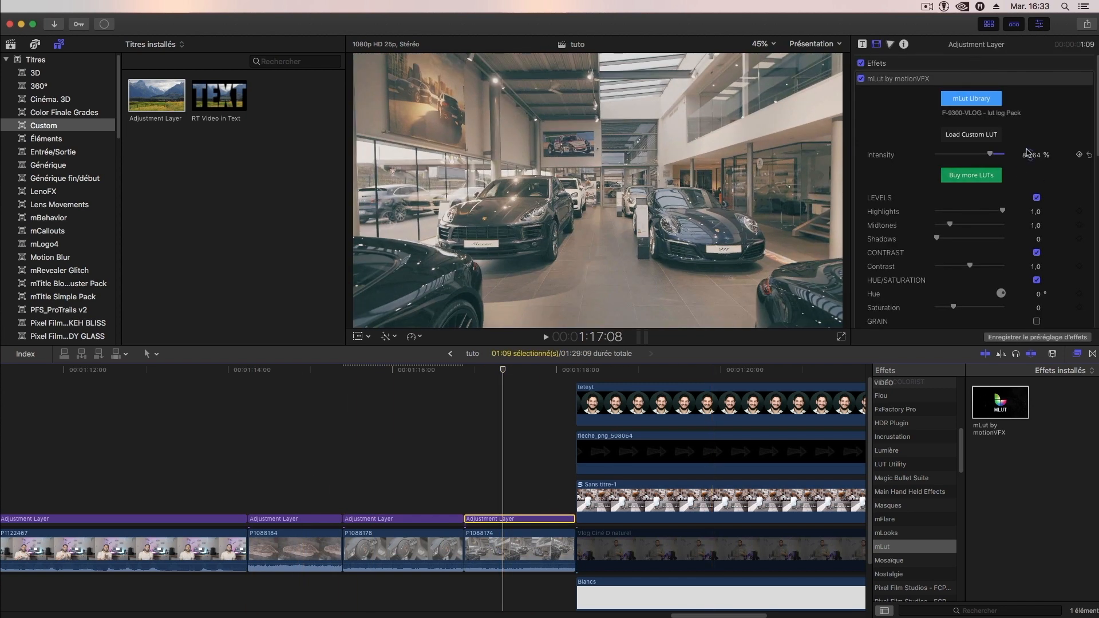
drag(991, 154, 993, 155)
drag(951, 227, 949, 227)
drag(968, 265, 975, 266)
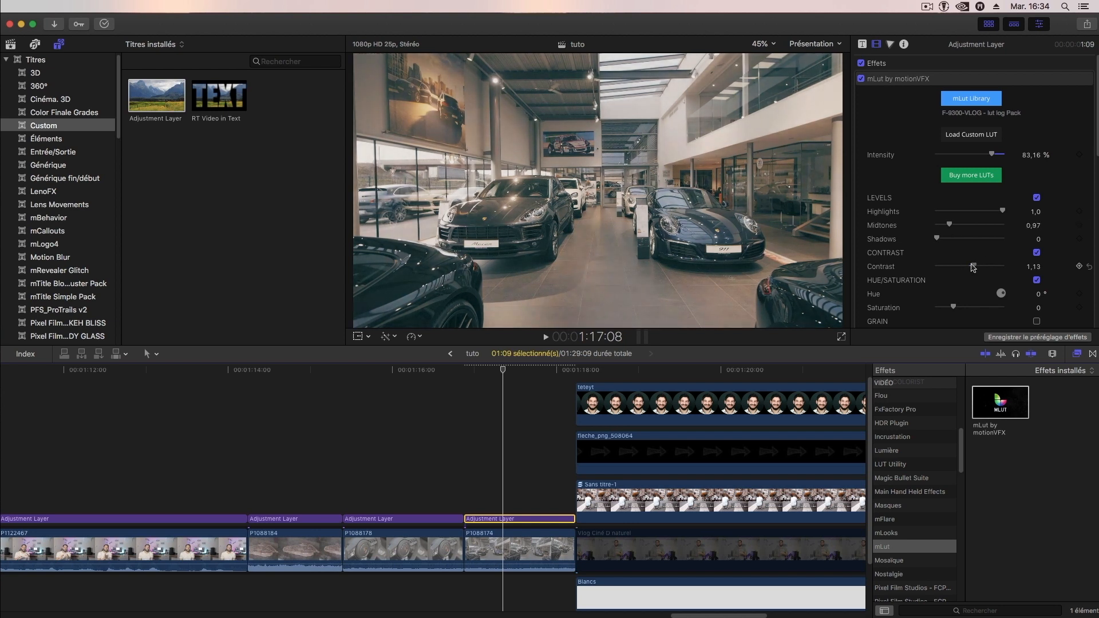
drag(1002, 211, 999, 213)
drag(937, 239, 939, 241)
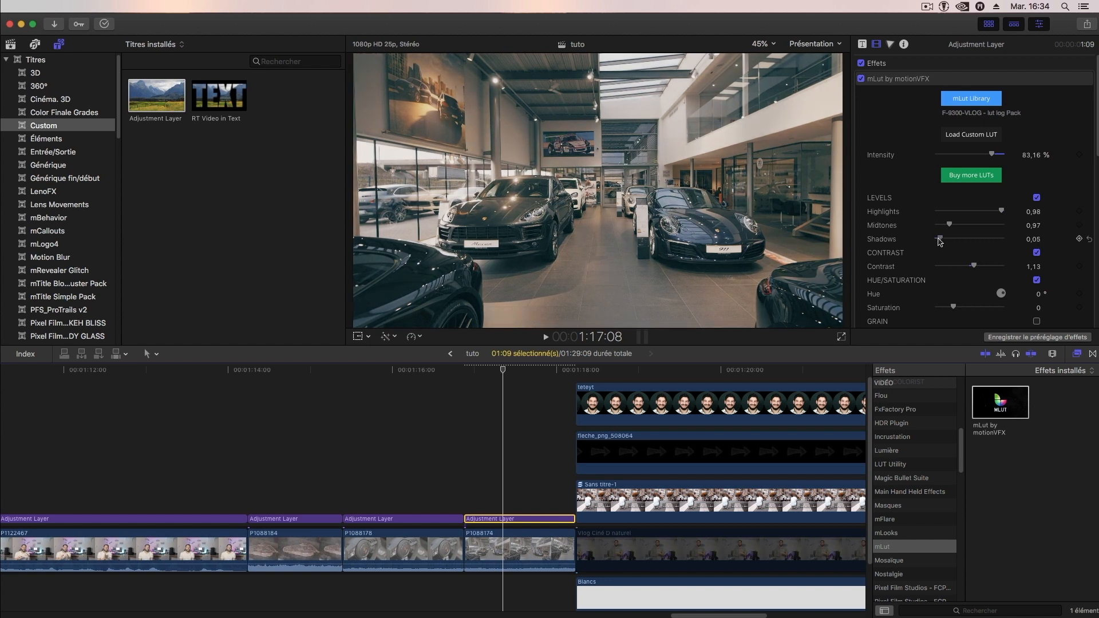
drag(1001, 211, 997, 214)
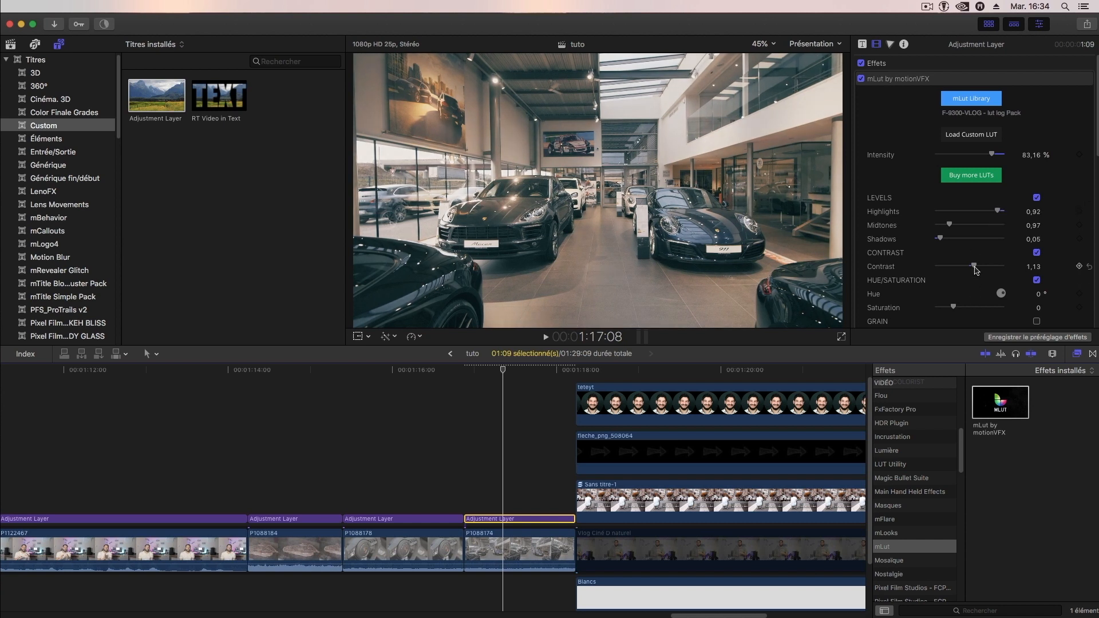
Step: Play back the three graded shots from the start of the steak clip
click(252, 465)
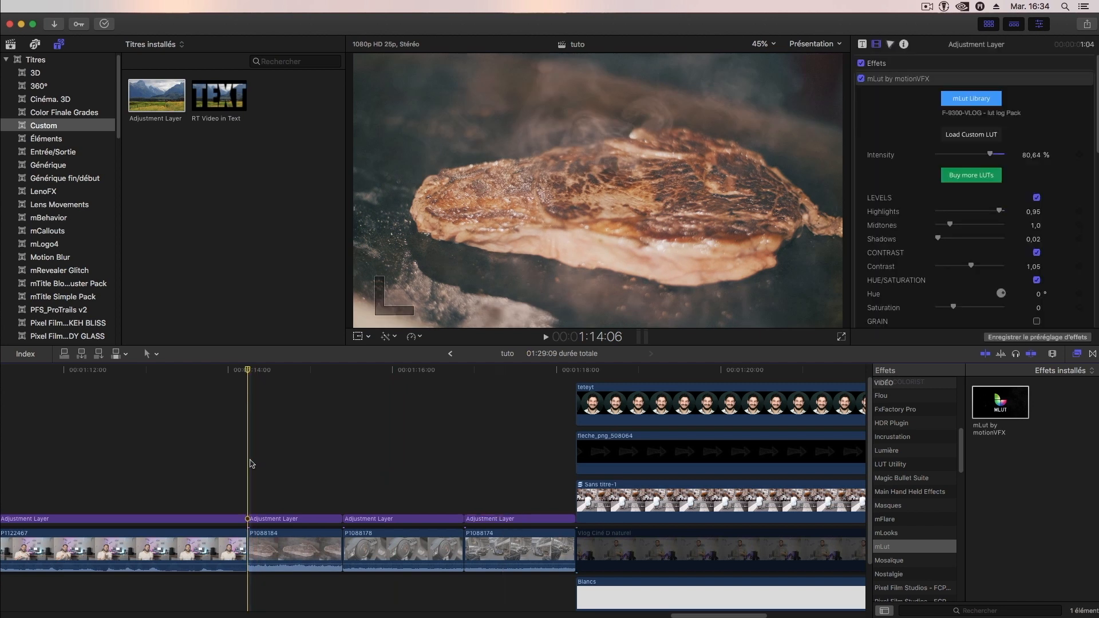
key(space)
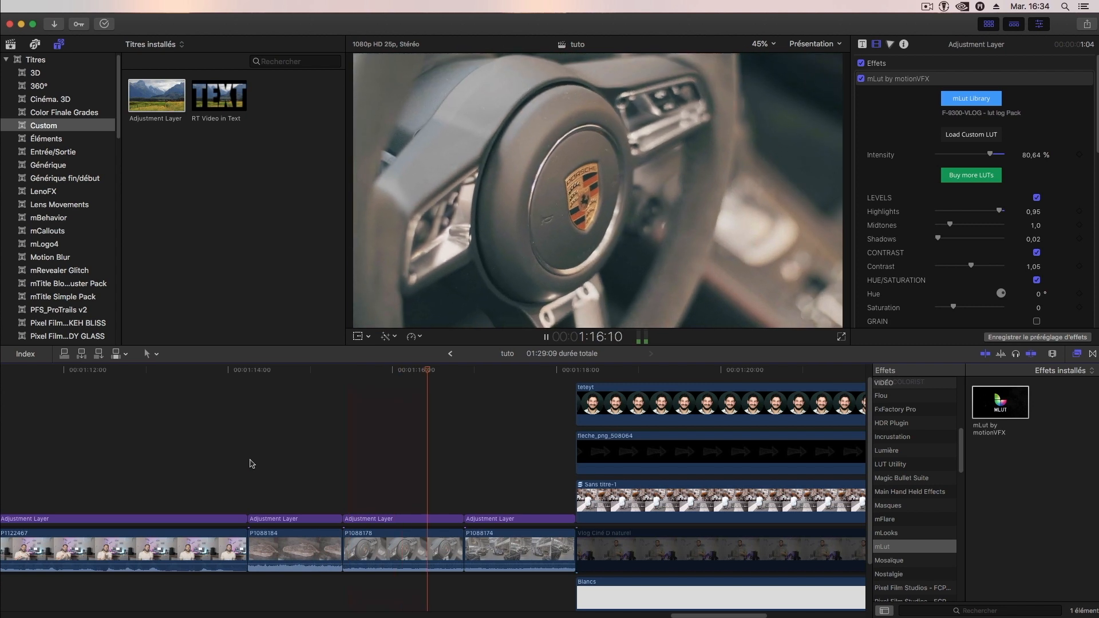
key(space)
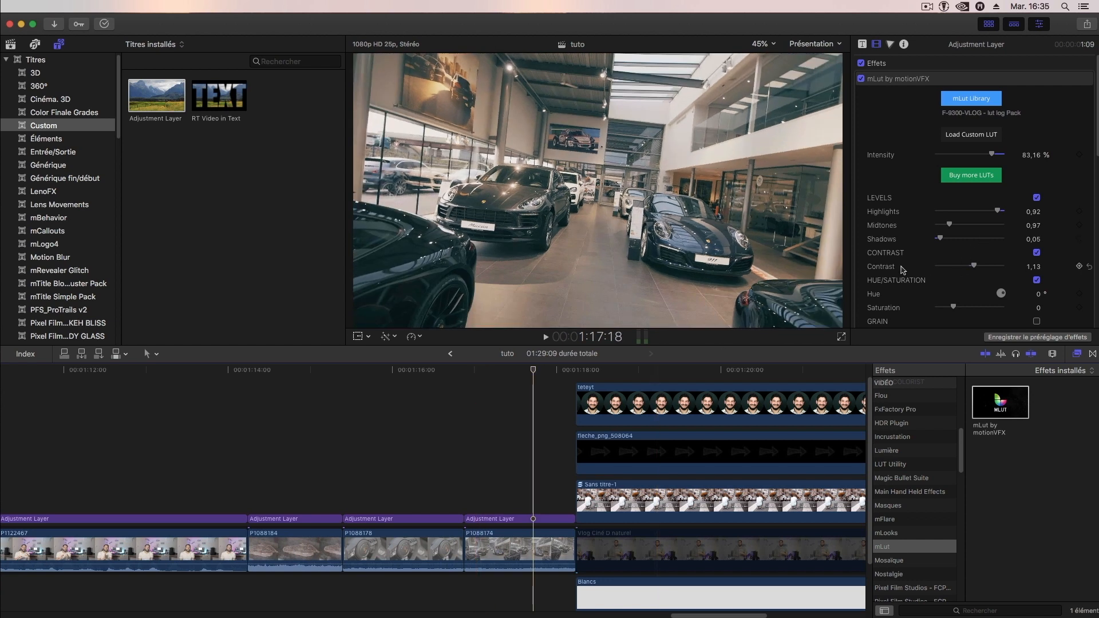
Step: Enable grain in the showroom layer's mLut effect and set the grain type to Parasites TV
scroll(902, 269, down, 5)
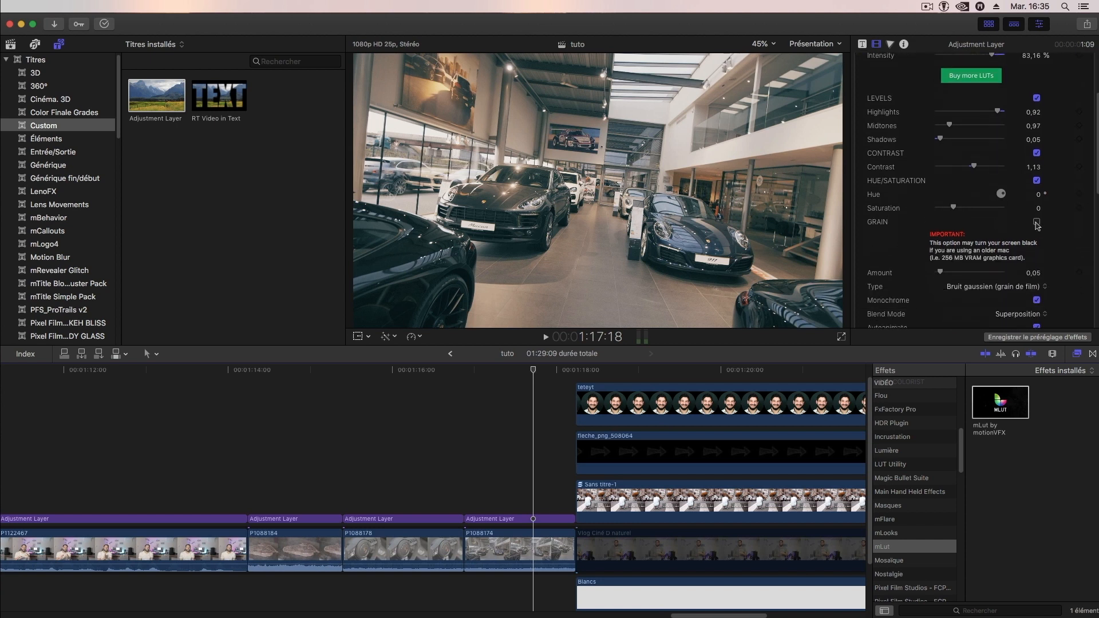
click(1036, 222)
click(763, 44)
click(759, 122)
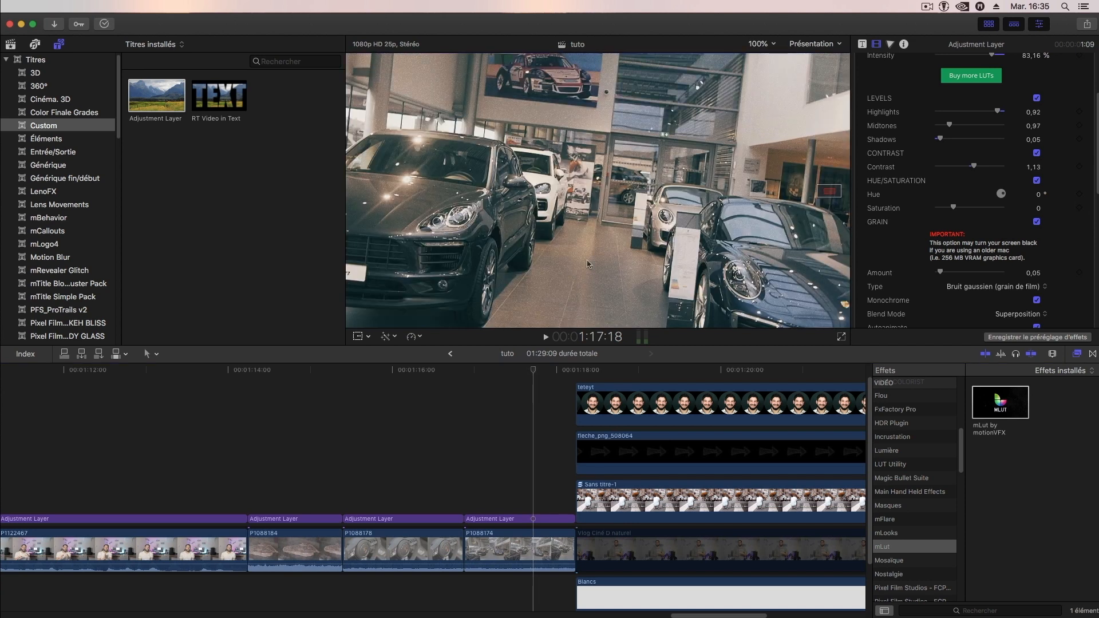
scroll(983, 241, down, 3)
click(983, 241)
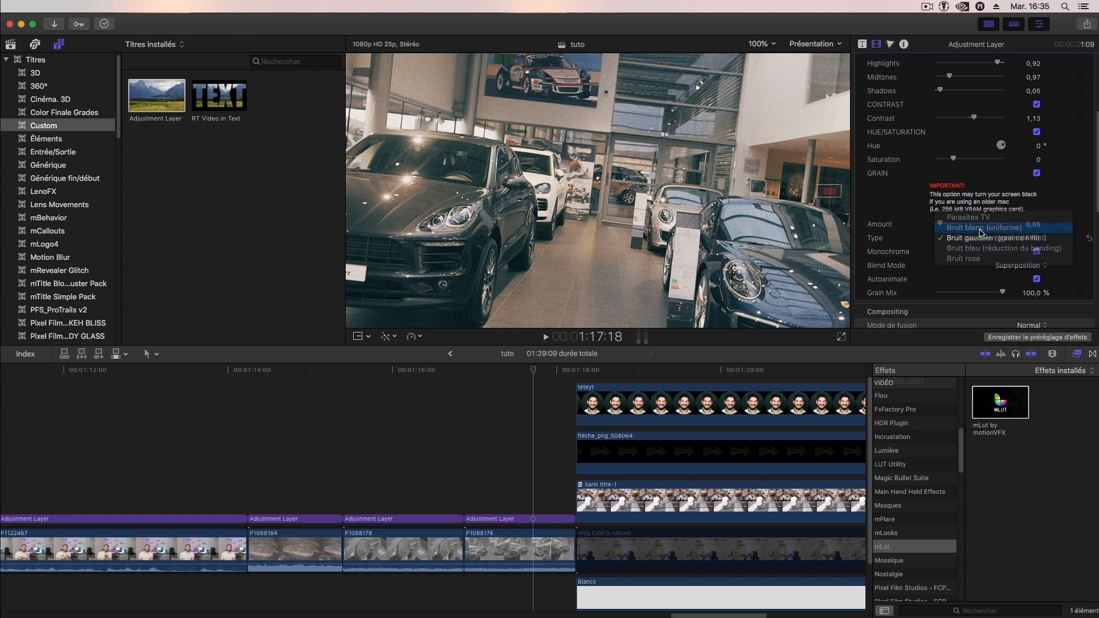
click(983, 227)
click(983, 237)
click(983, 227)
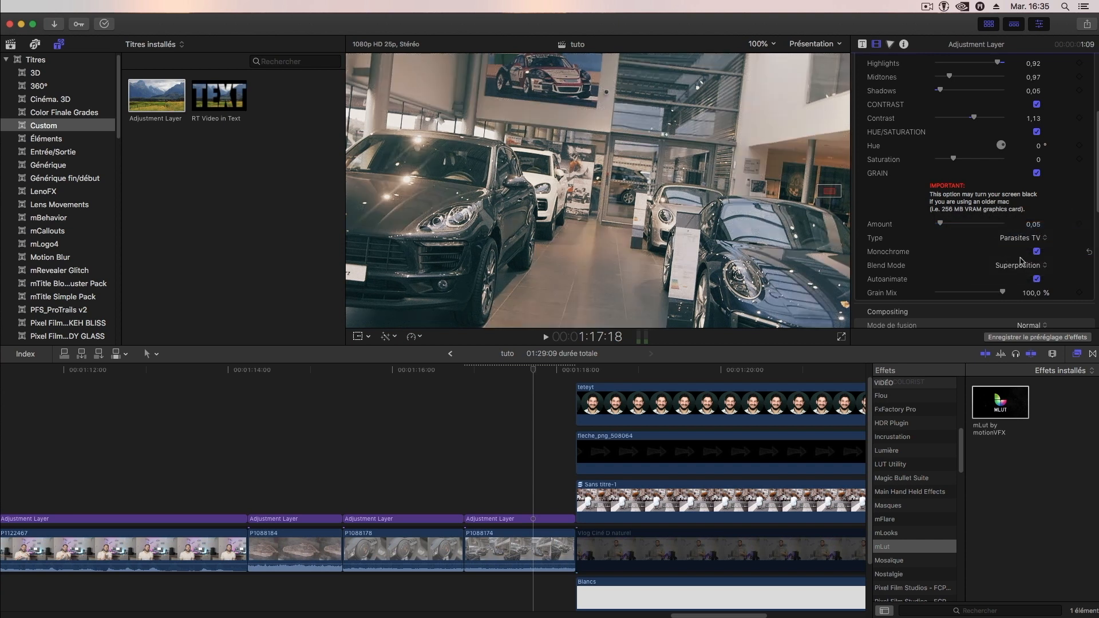
Step: Disable Autoanimate for the showroom layer's grain and set the grain amount to 0.19
click(1037, 280)
drag(941, 224, 949, 225)
click(753, 45)
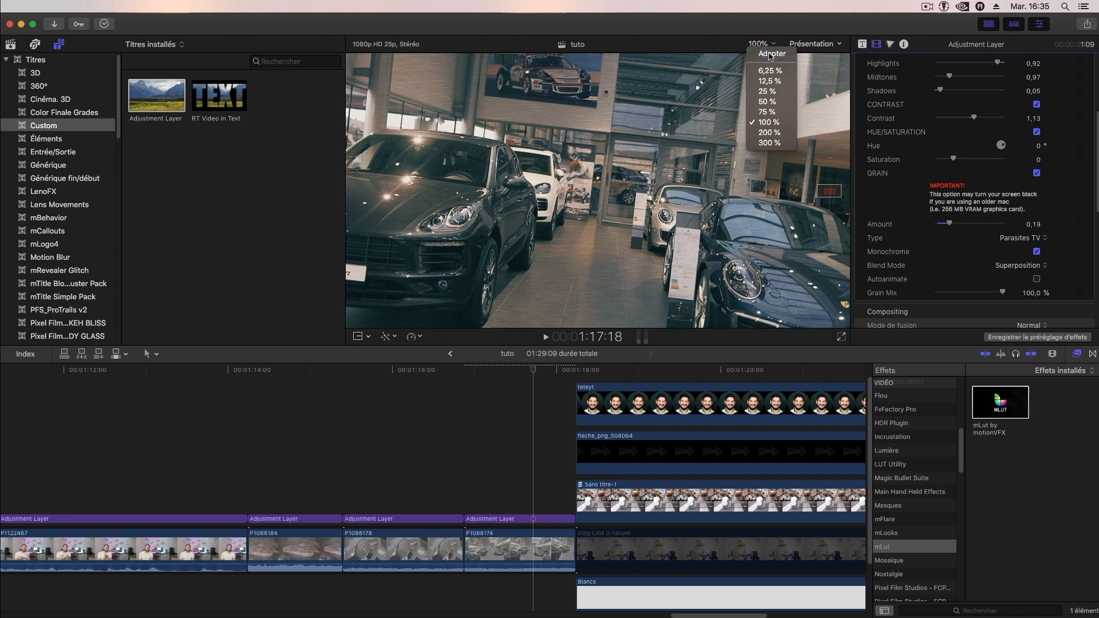
click(768, 54)
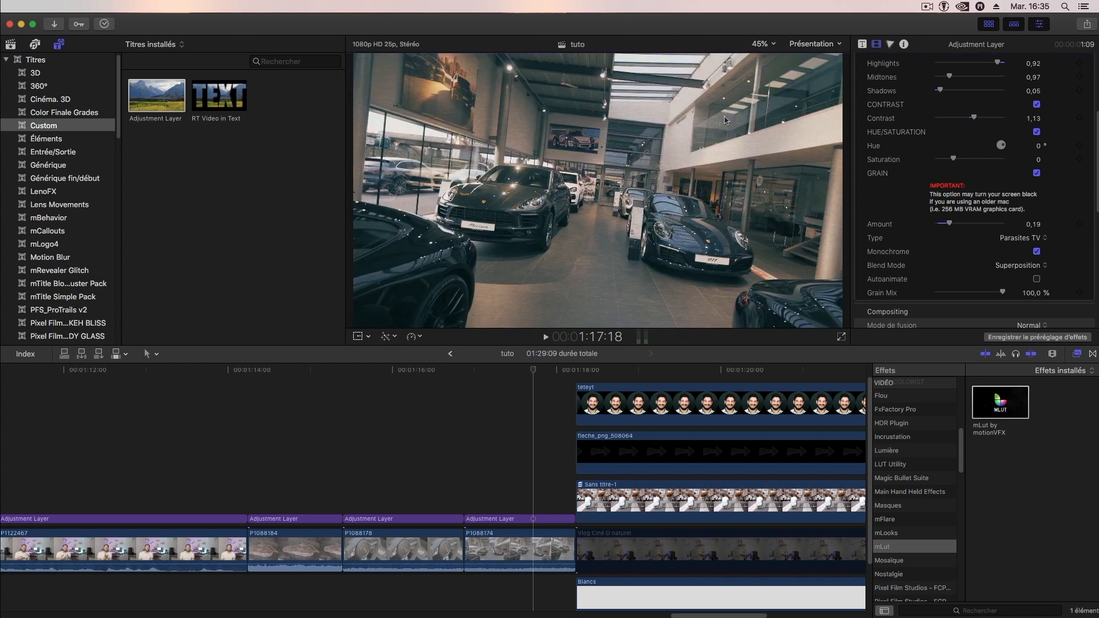